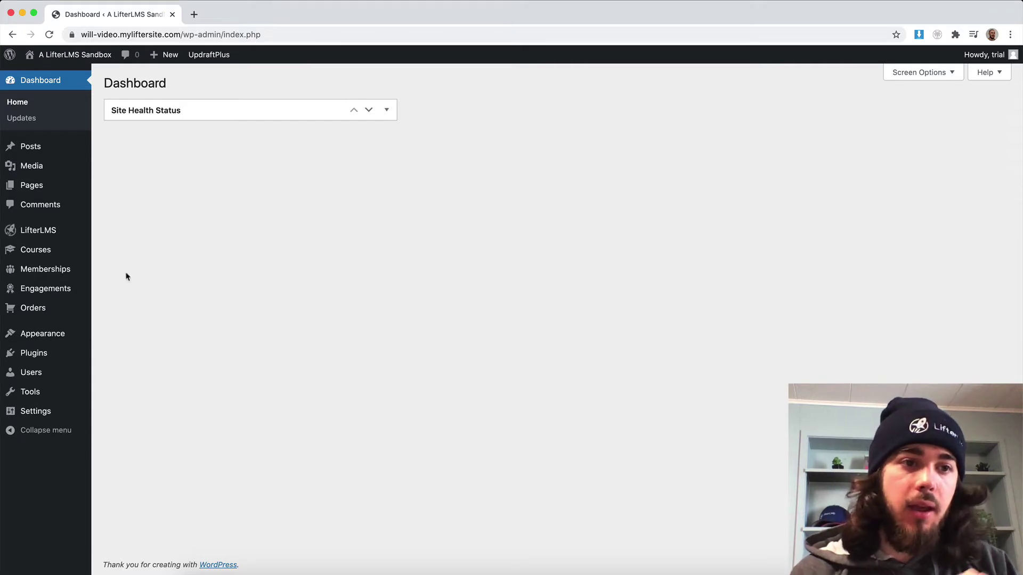
Search the plugin directory for 'bb', then install and activate the bbPress plugin
click(43, 361)
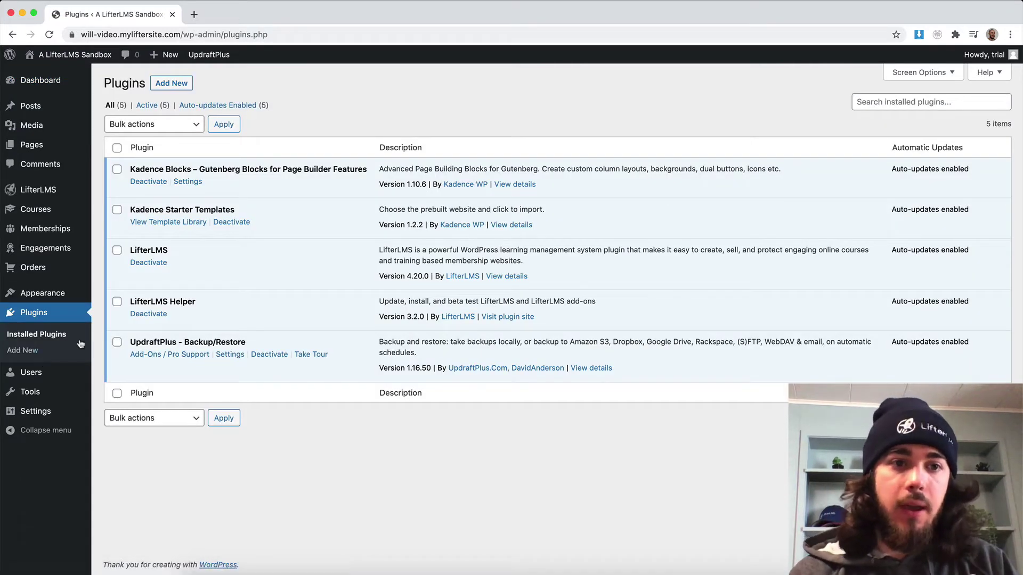
drag(134, 251, 163, 252)
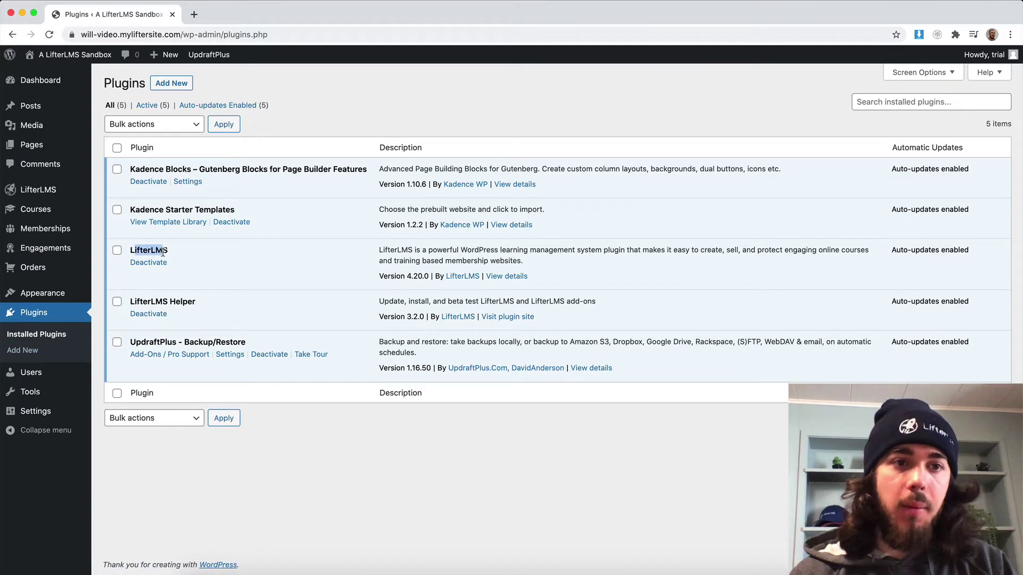
click(173, 85)
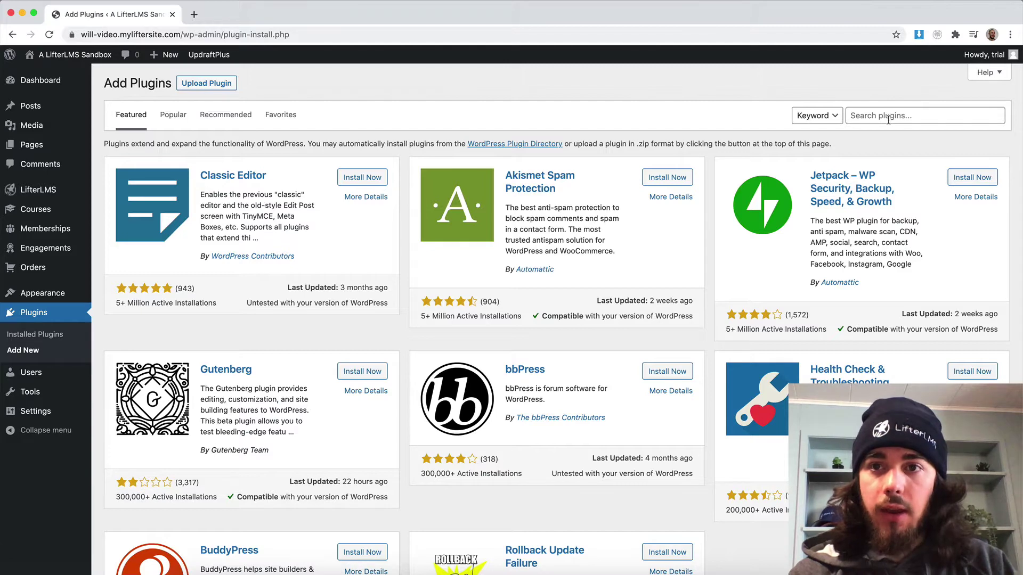
click(888, 120)
text(bbpress)
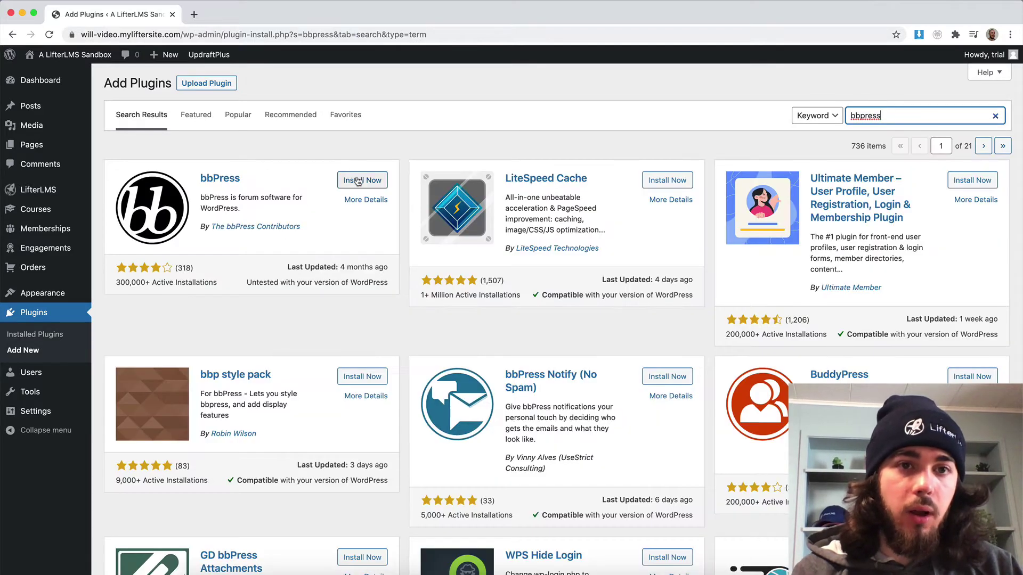
click(358, 181)
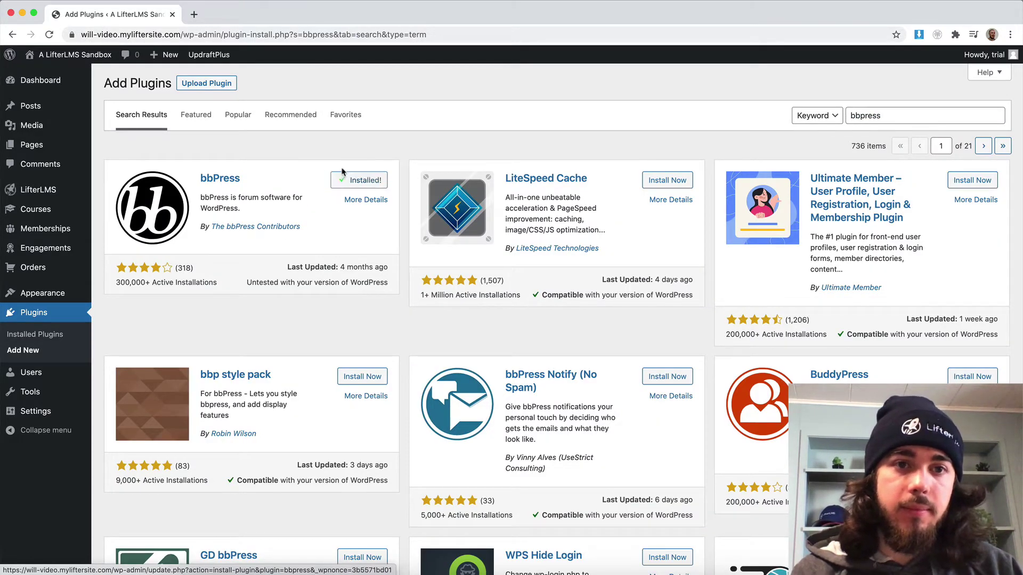
click(367, 180)
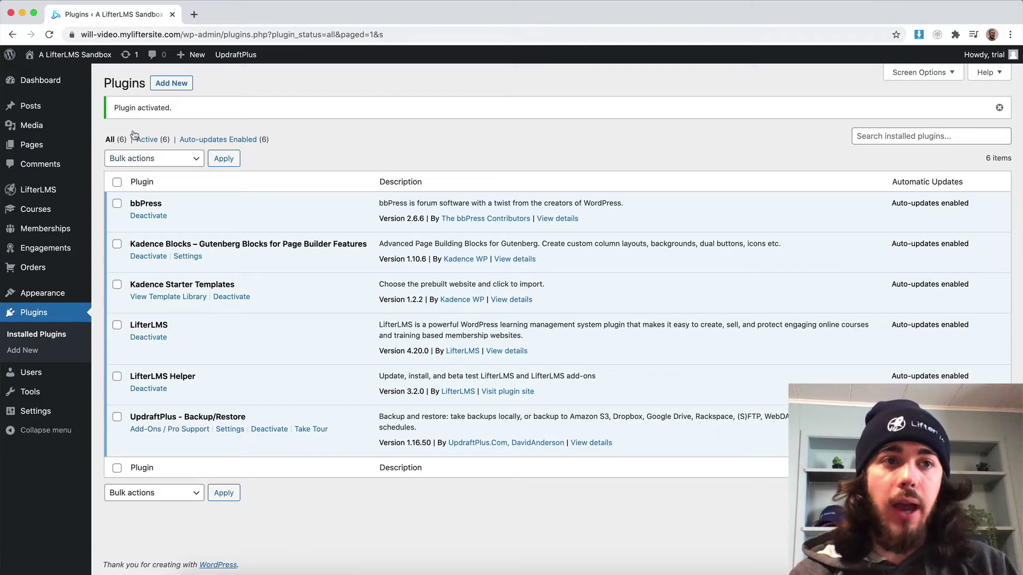
Reload the admin and create a new forum draft titled 'My course forum'
click(74, 55)
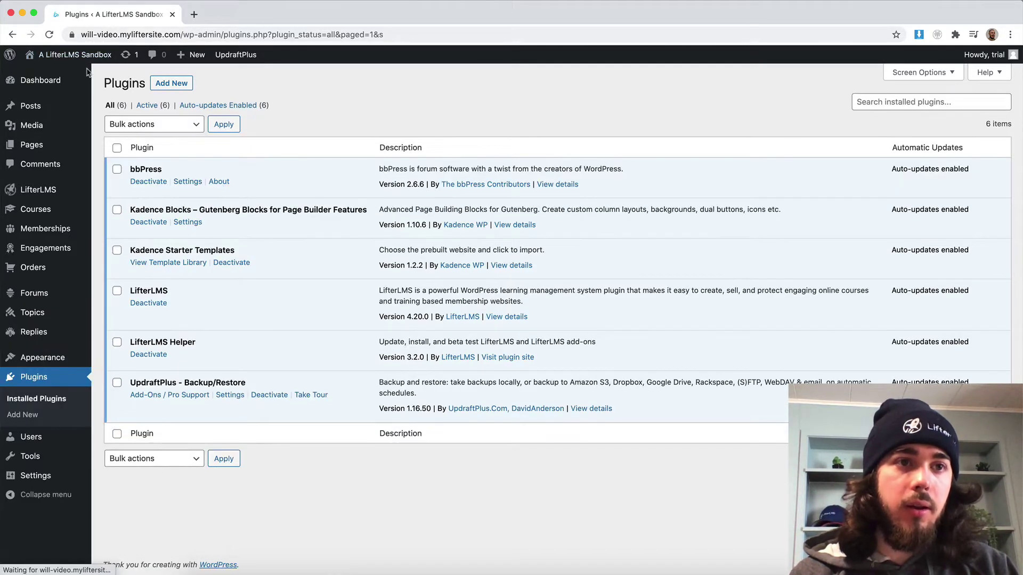
mouse_move(36, 293)
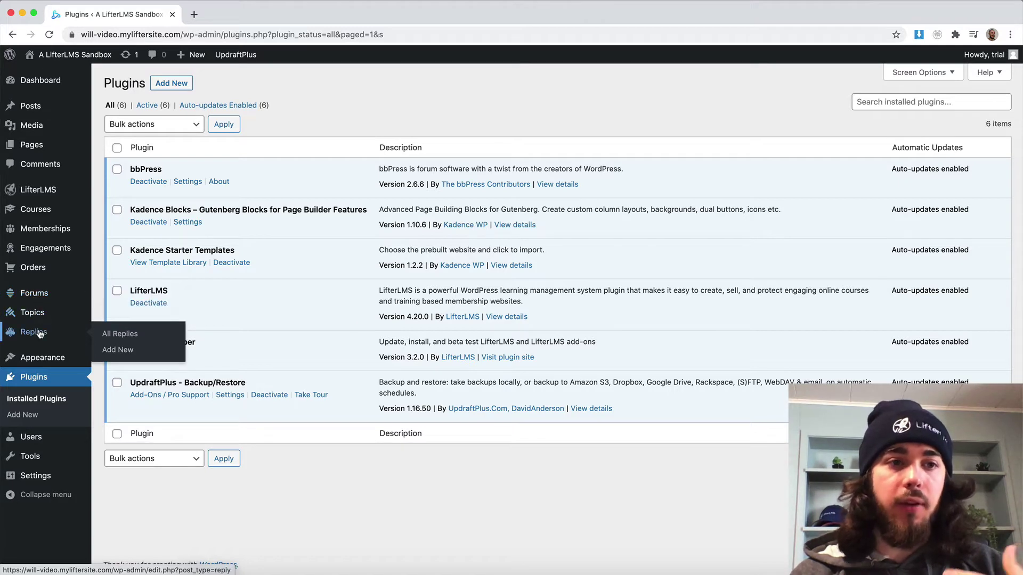
click(35, 293)
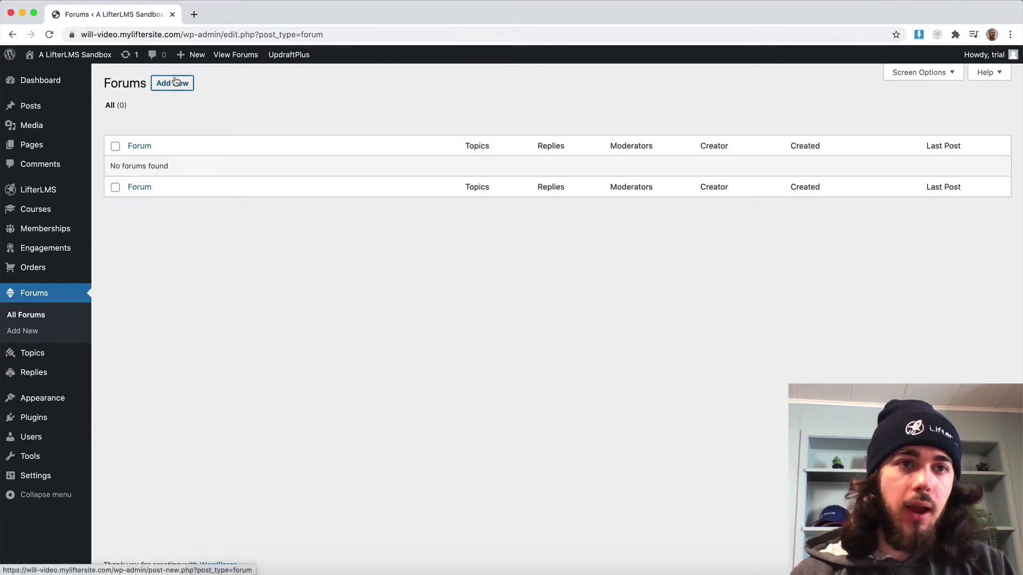
click(173, 86)
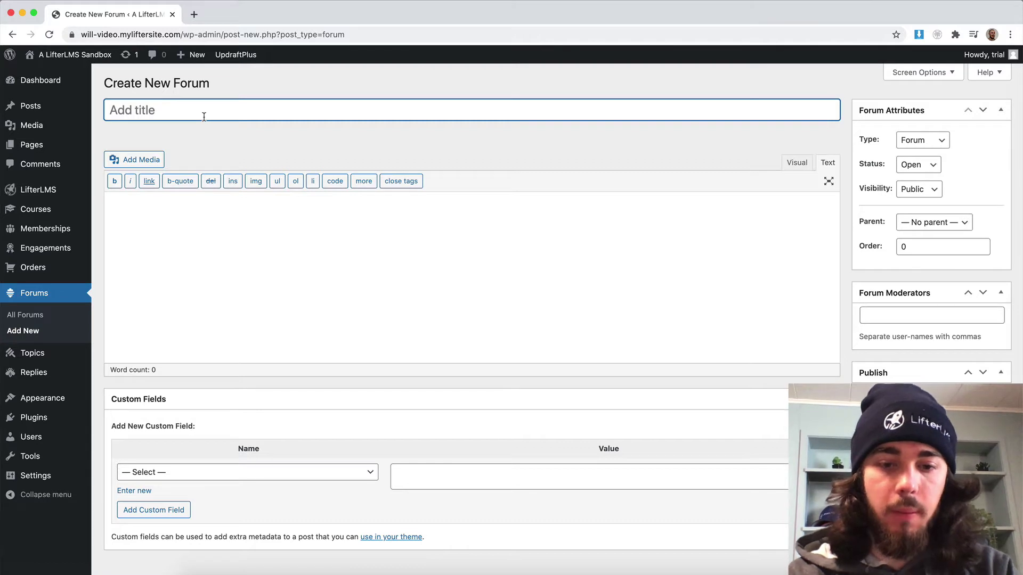
text(My course forum)
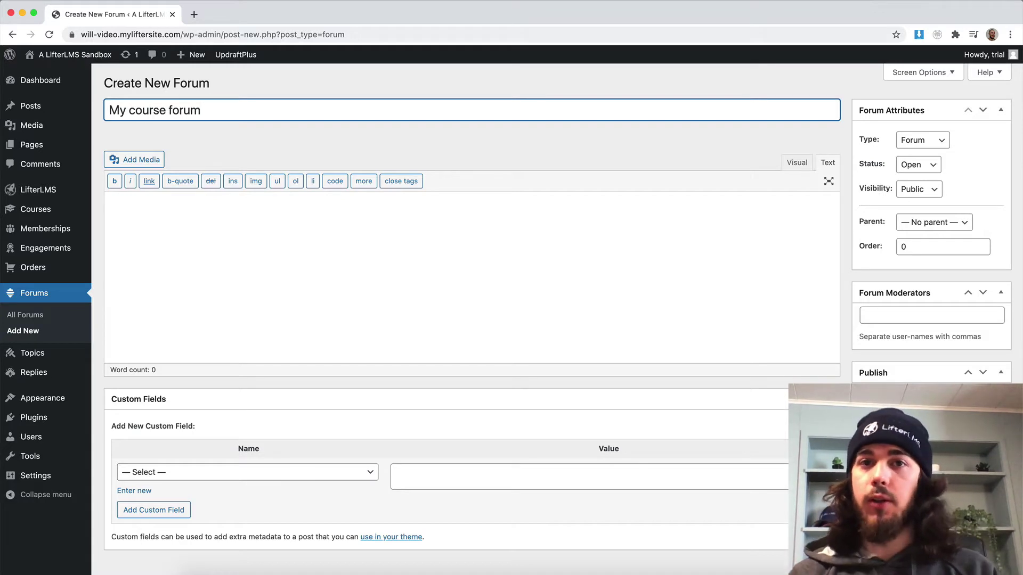
click(156, 229)
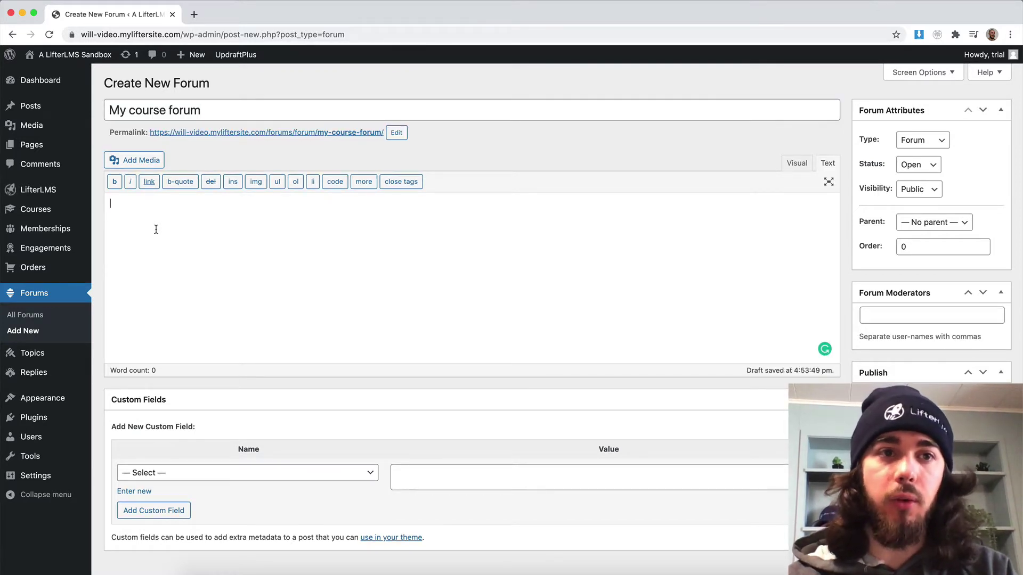
right_click(46, 209)
Retitle the forum 'LifterLMS Quickstart Course Discussion' using the course title copied from the Courses list
click(80, 216)
click(213, 16)
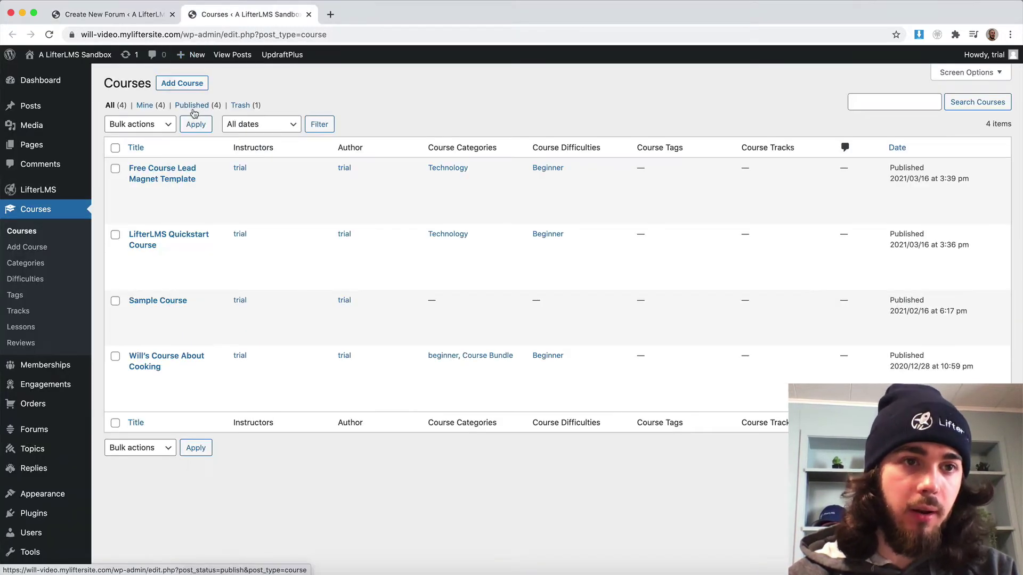
click(139, 15)
click(246, 15)
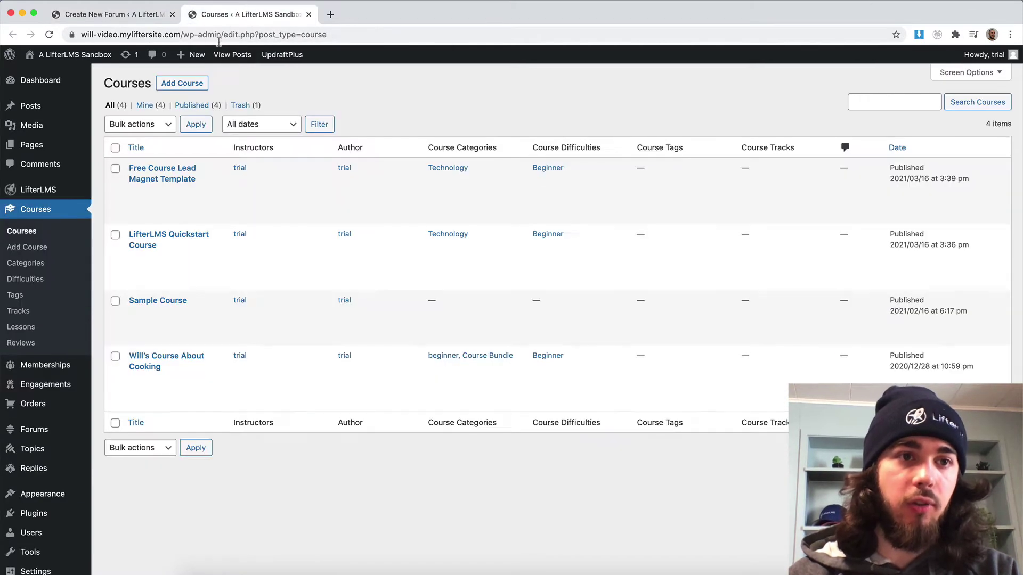
right_click(145, 239)
click(175, 325)
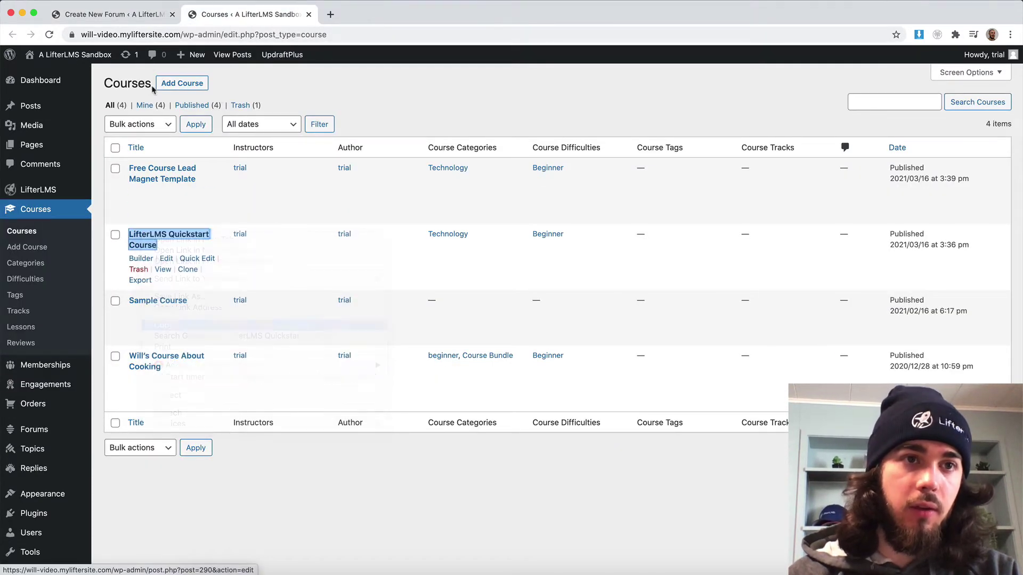
click(123, 14)
key(super+a)
key(super+v)
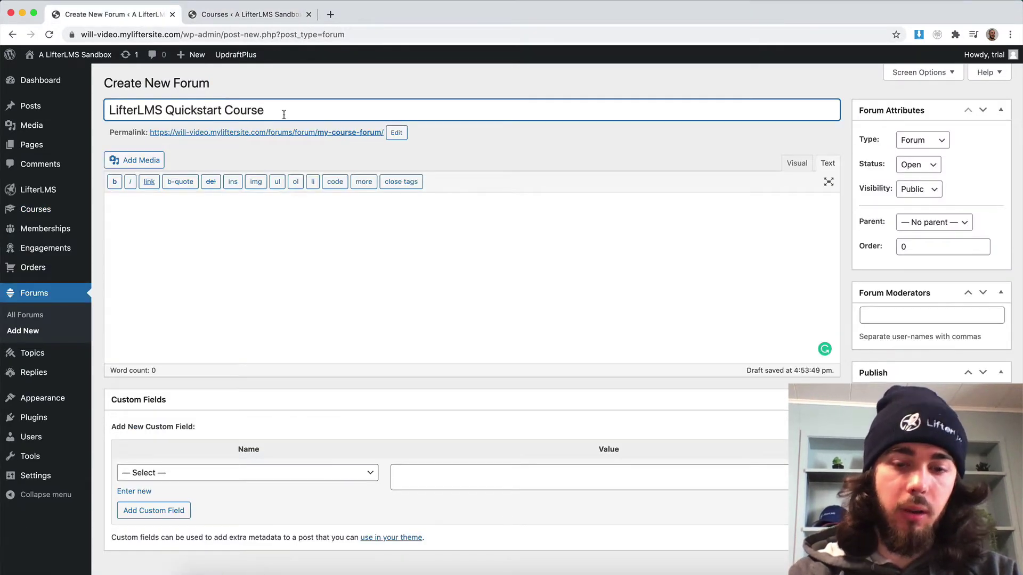
text(Discussion)
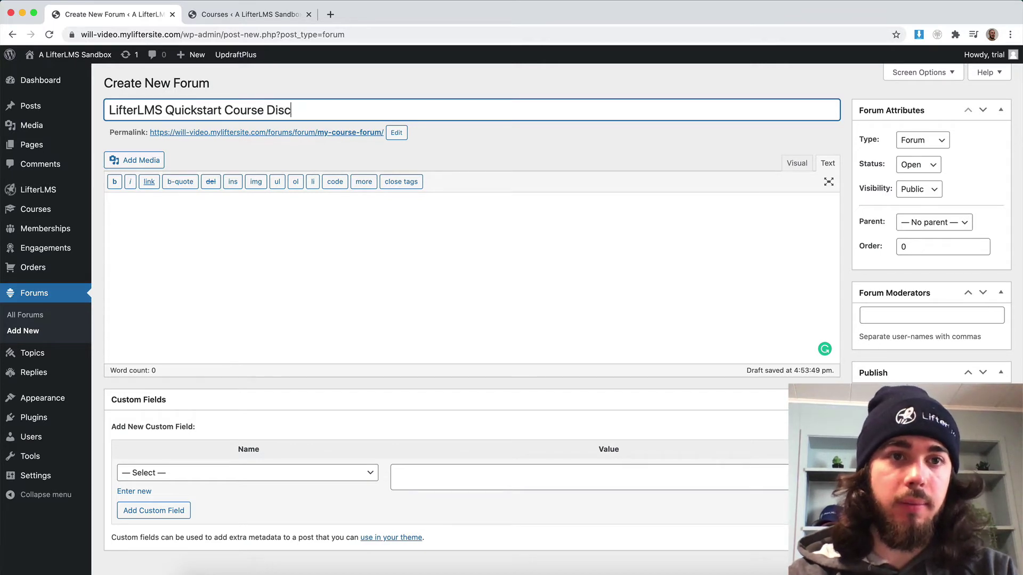
Add the description 'This is where we can discuss the LifterLMS Quickstart Course' and publish the forum
click(229, 280)
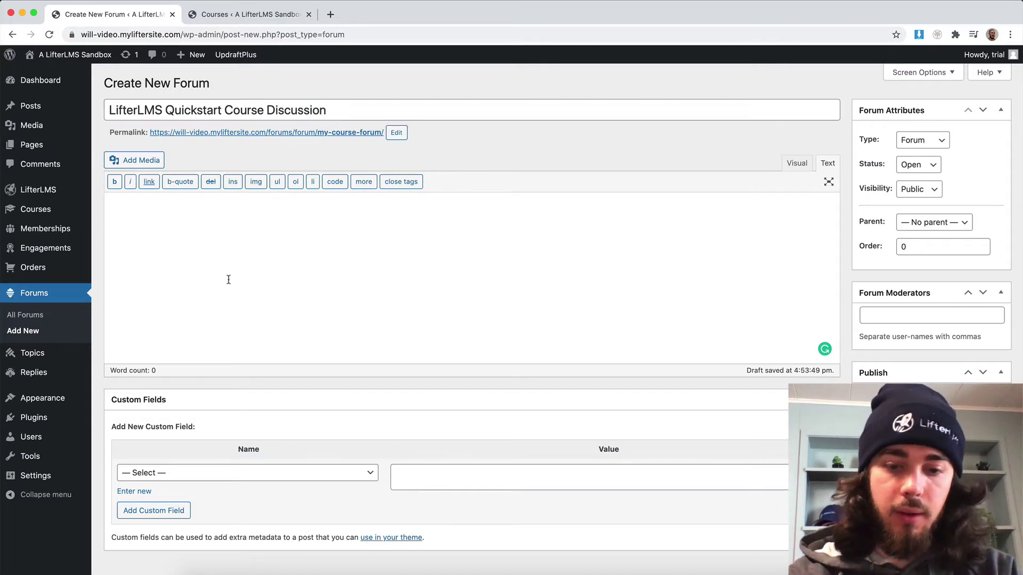
text(This is wher)
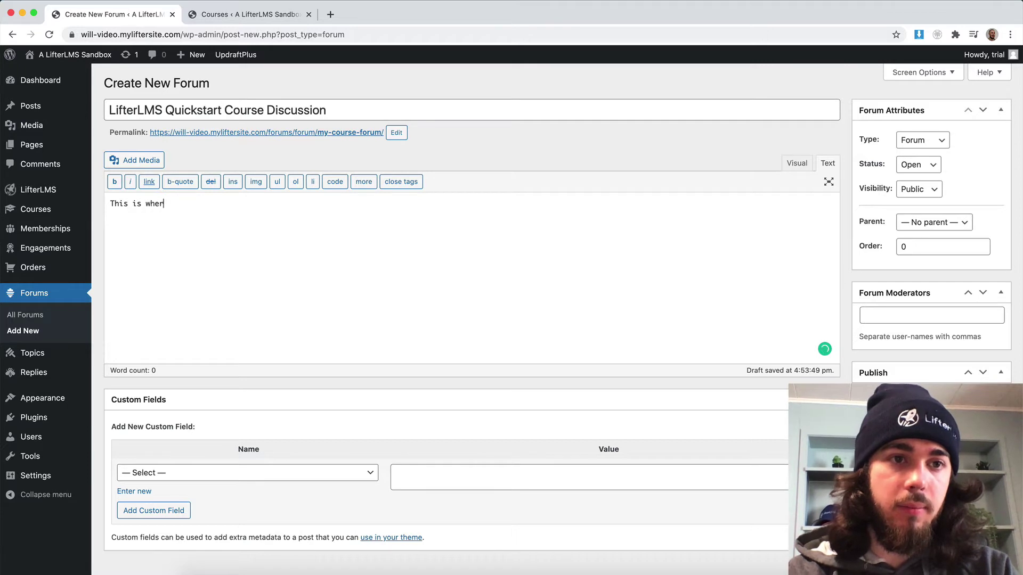
text(e we can discuss the LifterLMS Quickstart Course)
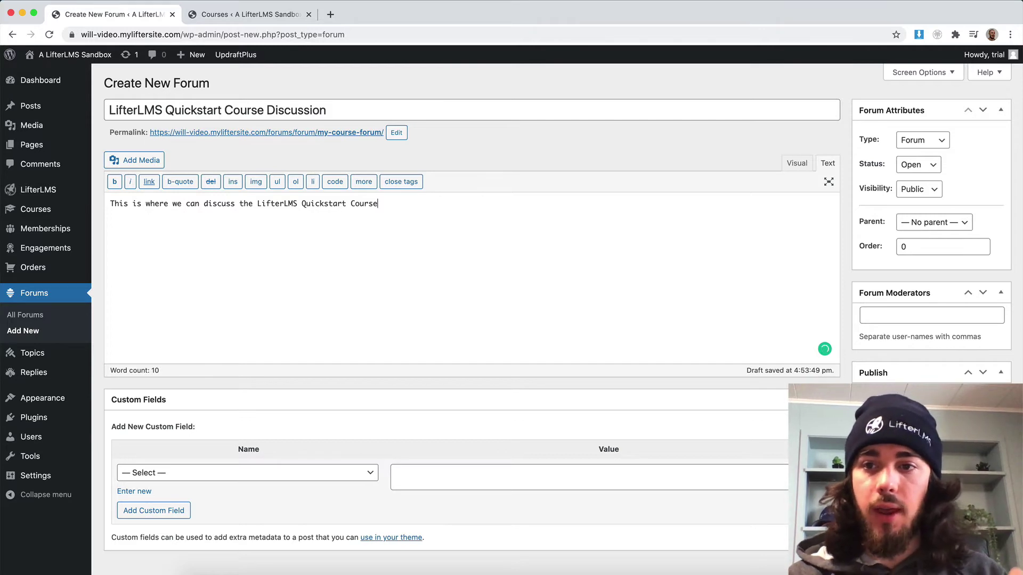
key(super+r)
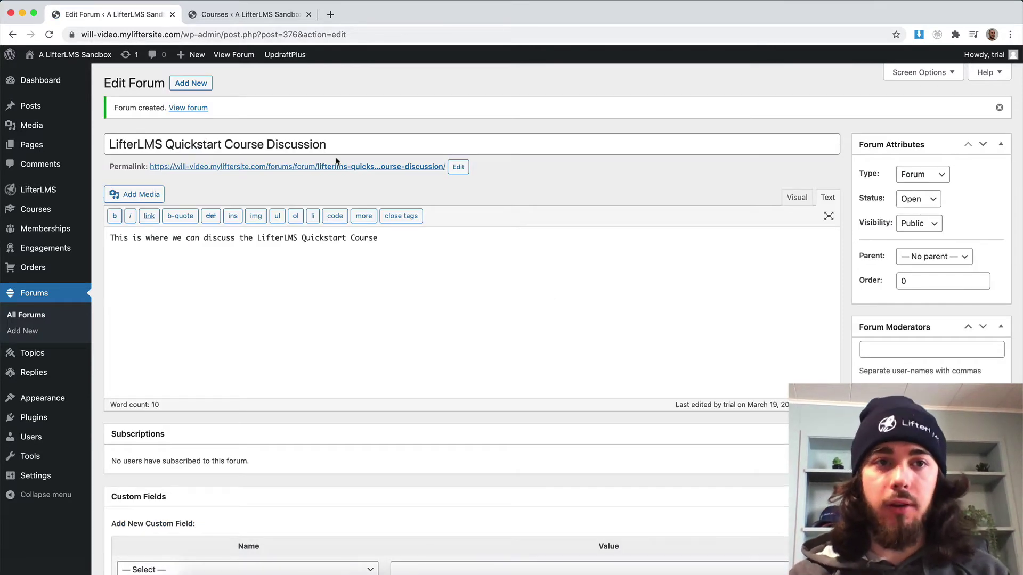
right_click(199, 110)
Open the published forum's live page in a new tab beside the editor
click(201, 113)
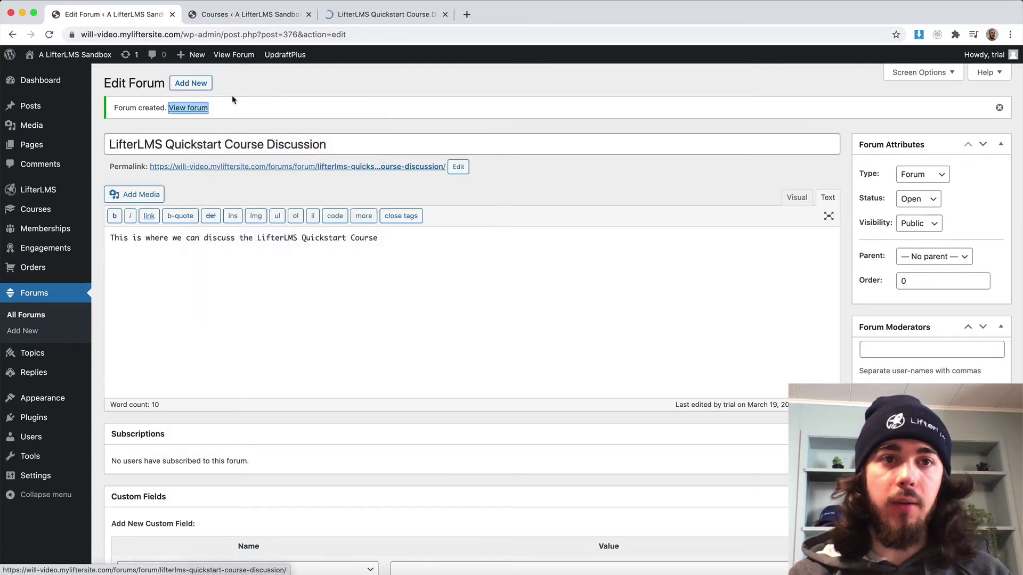
drag(373, 15, 245, 16)
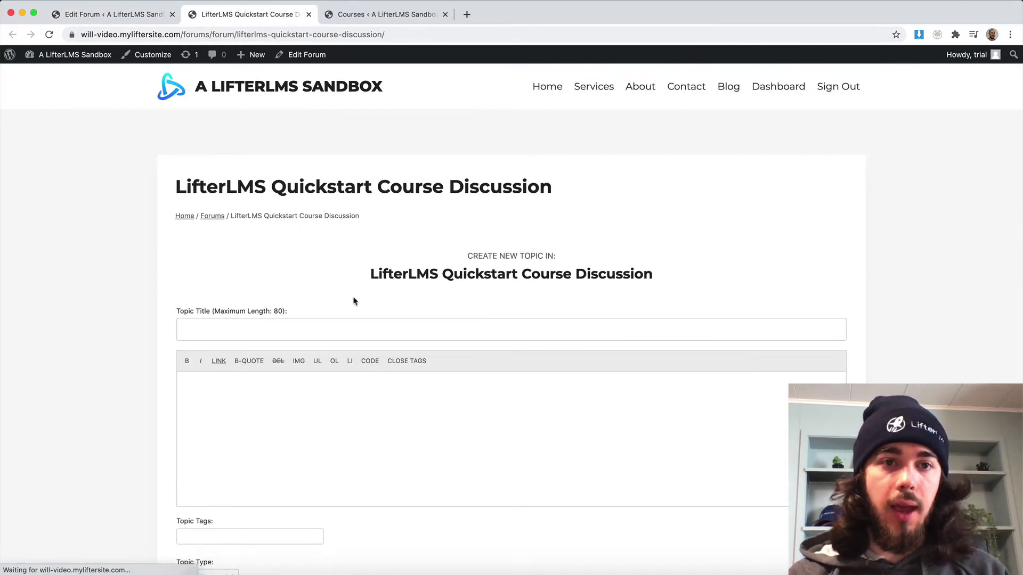
scroll(354, 299, down, 2)
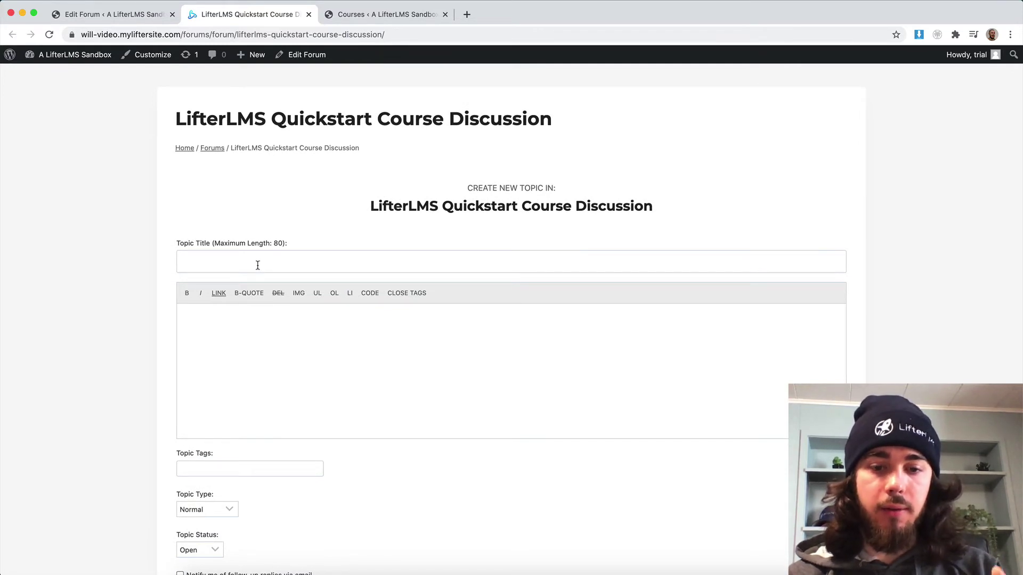
Post a topic titled 'What I learned' with the body 'I learned...'
click(255, 265)
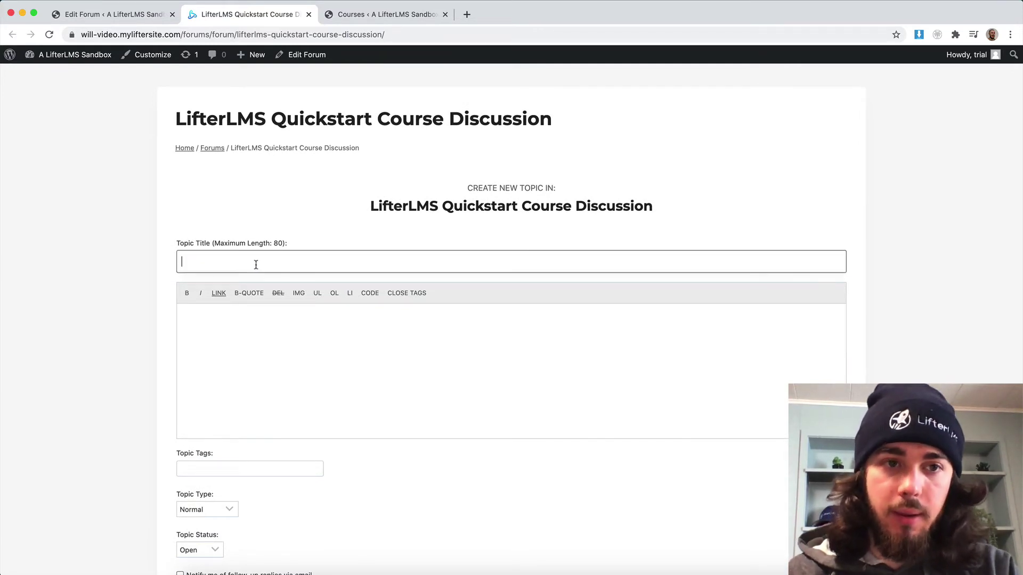
text(What I learned)
click(199, 390)
text(I learned...)
scroll(344, 489, down, 2)
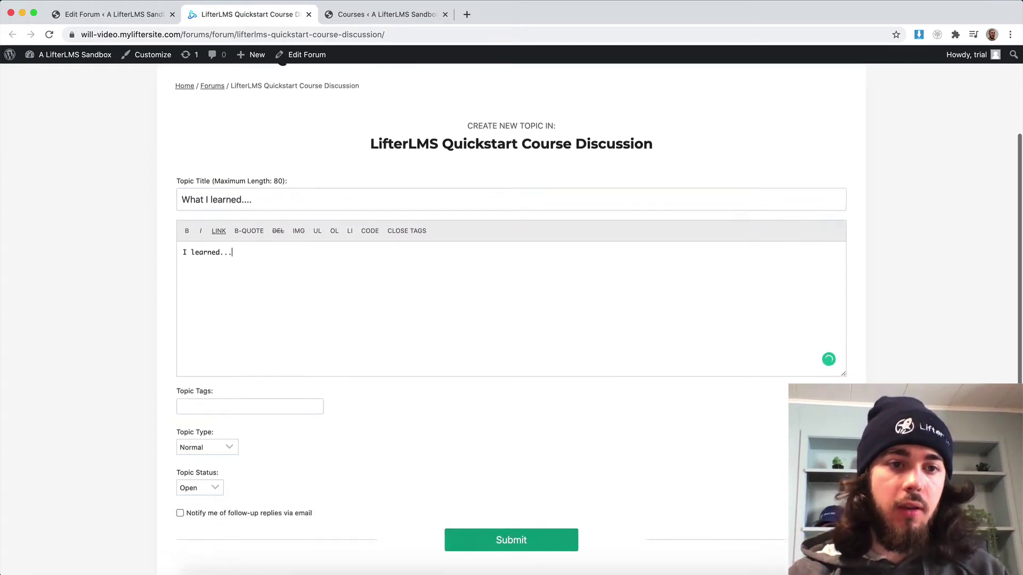
click(489, 546)
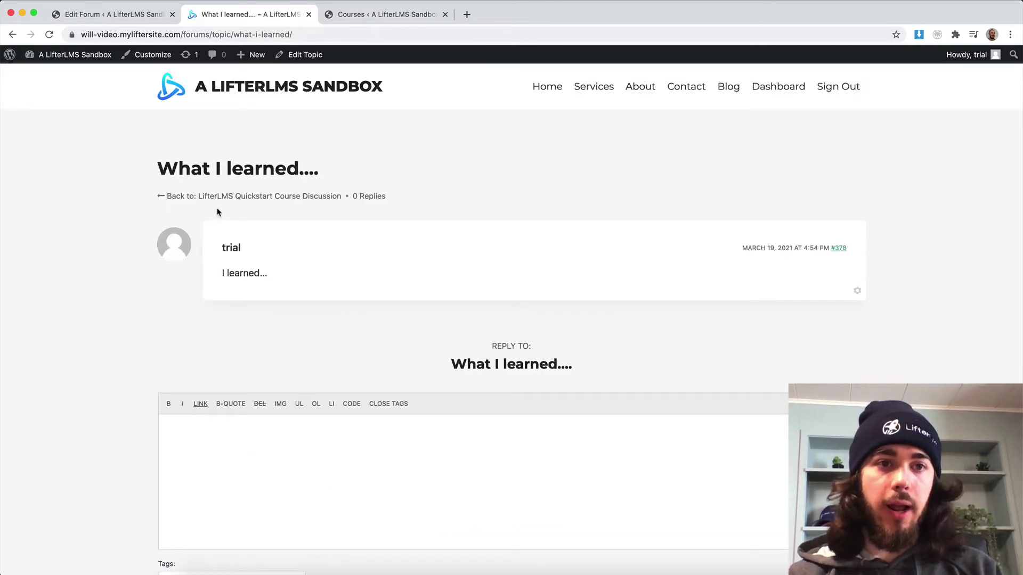
Post a second topic 'What I implemented on my site' with body '..' and open its page
click(221, 197)
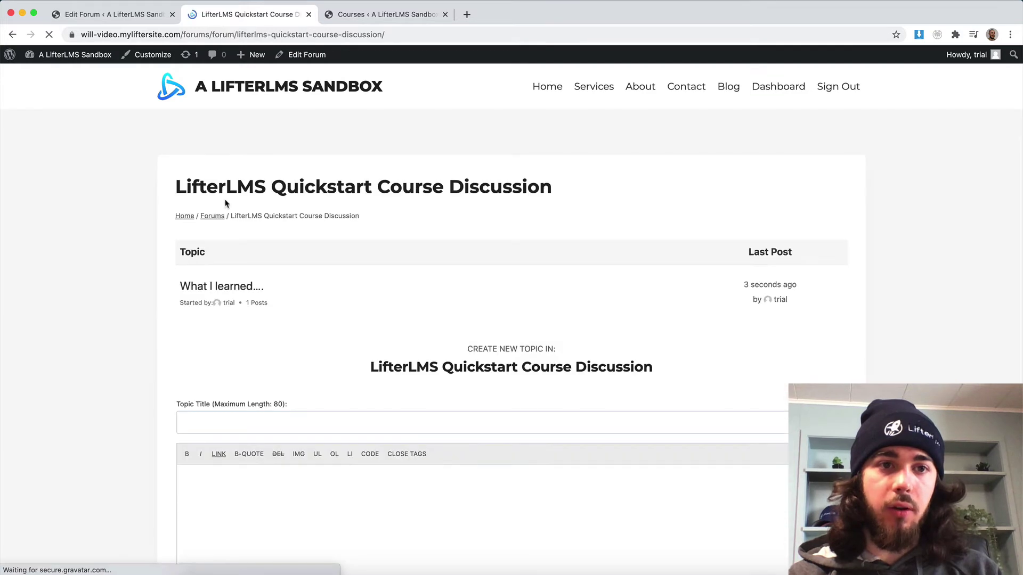
scroll(247, 263, down, 1)
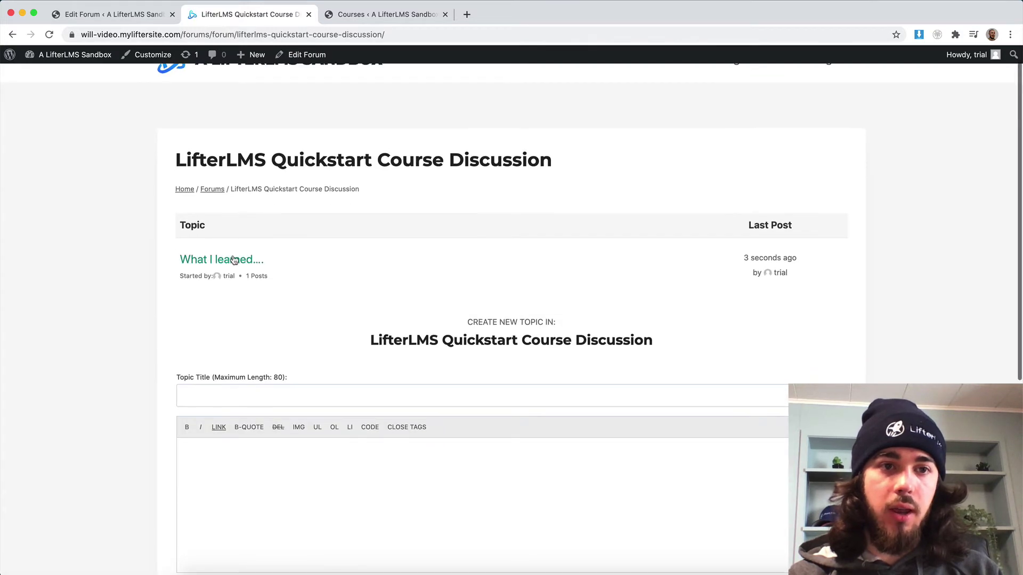
click(278, 398)
text(What )
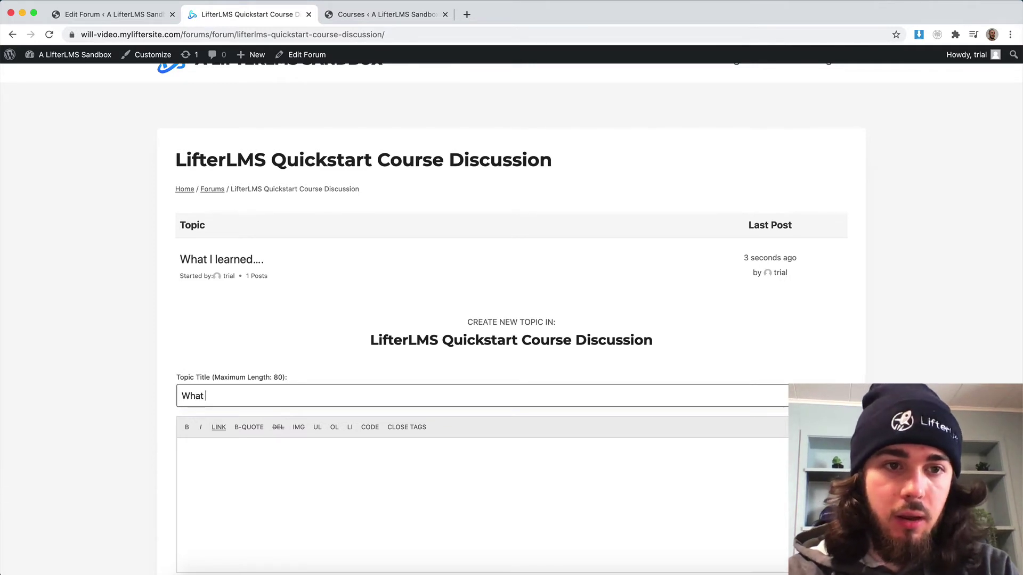
text(I implemente)
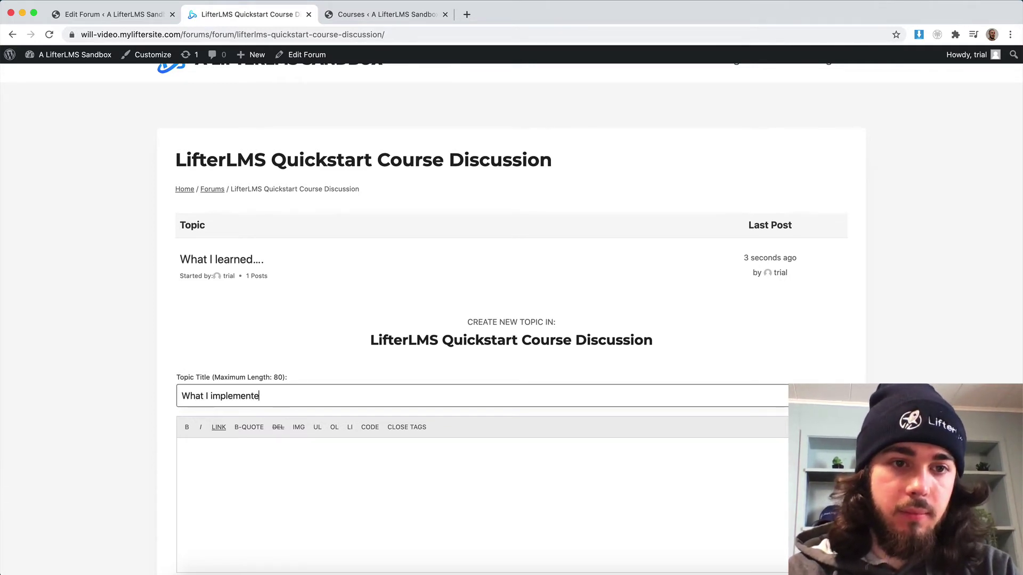
text(d on my site)
click(322, 512)
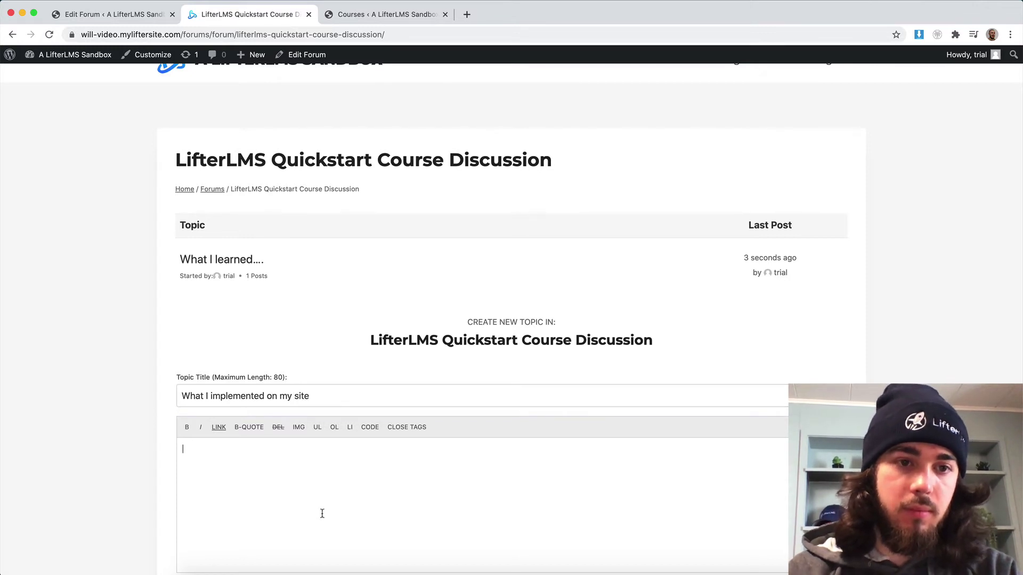
scroll(322, 514, down, 5)
scroll(321, 517, down, 1)
text(...)
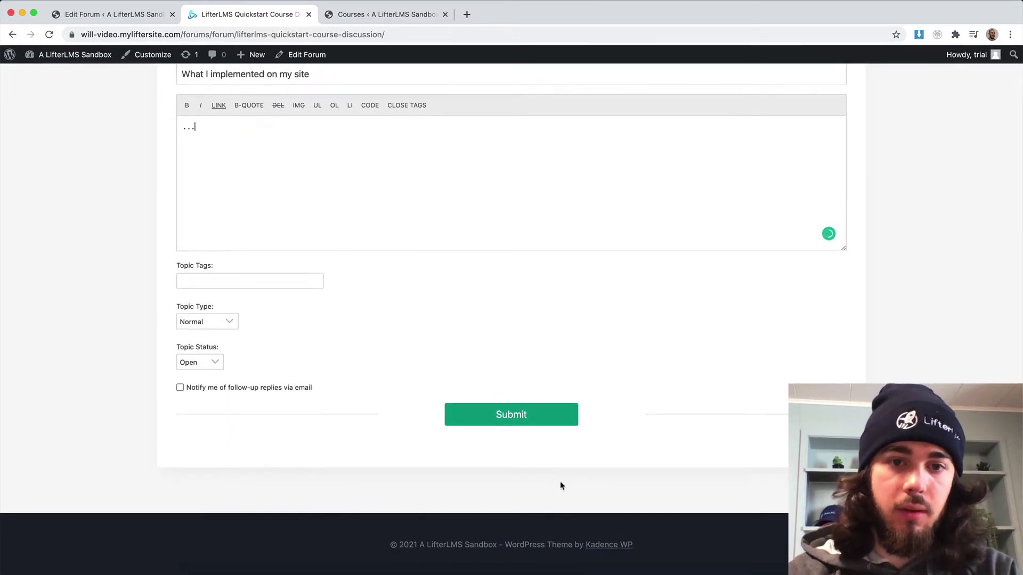
click(527, 418)
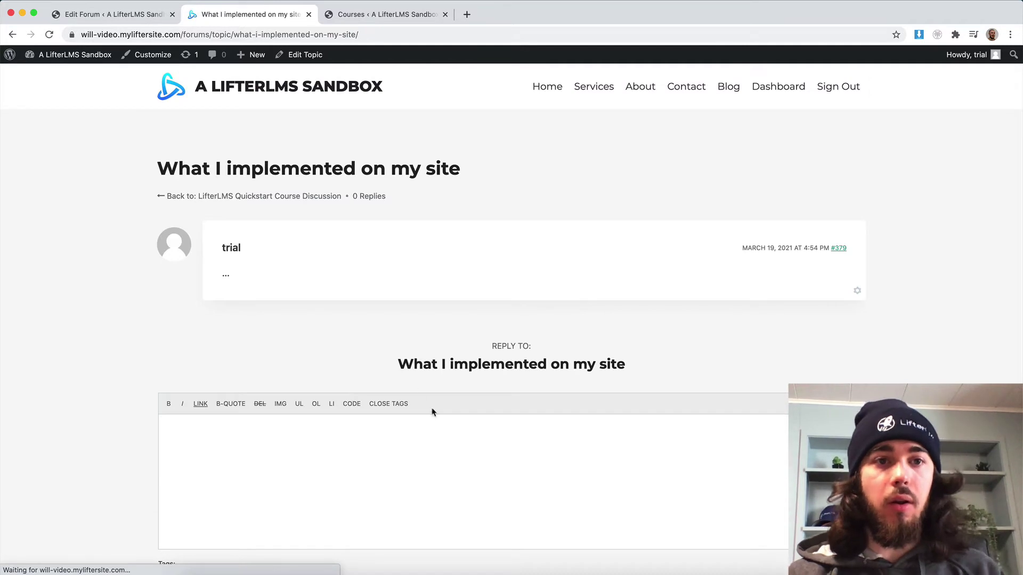
click(298, 195)
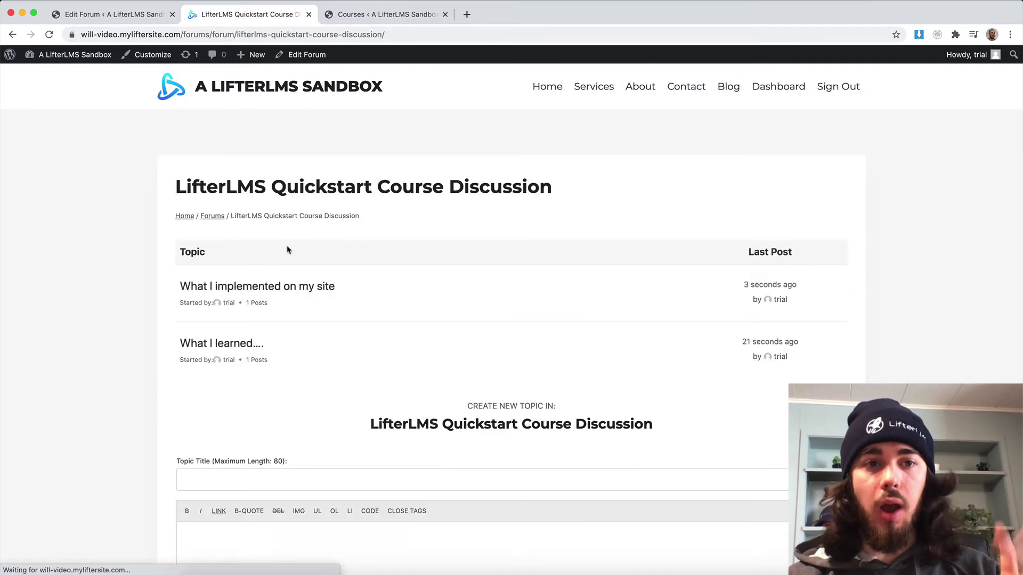
click(228, 288)
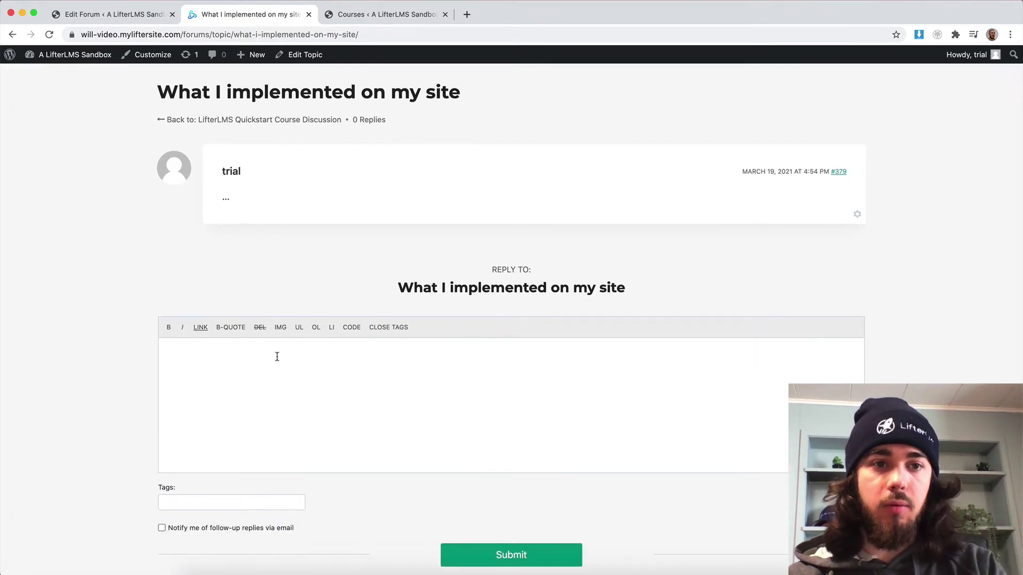
Load the forum URL in an incognito window to view it logged out, then return to Edit Forum
click(13, 34)
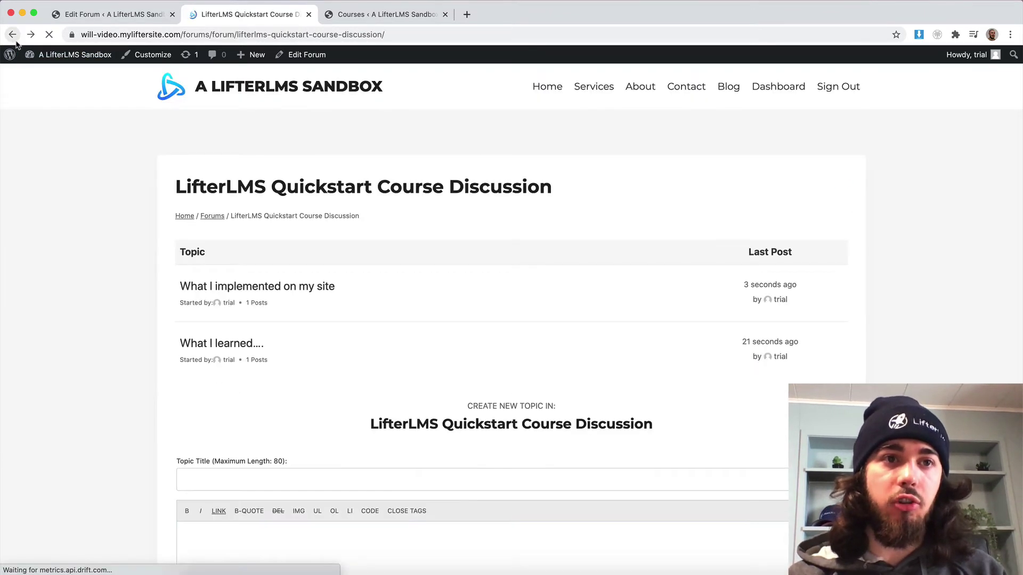
key(super+l)
key(super+c)
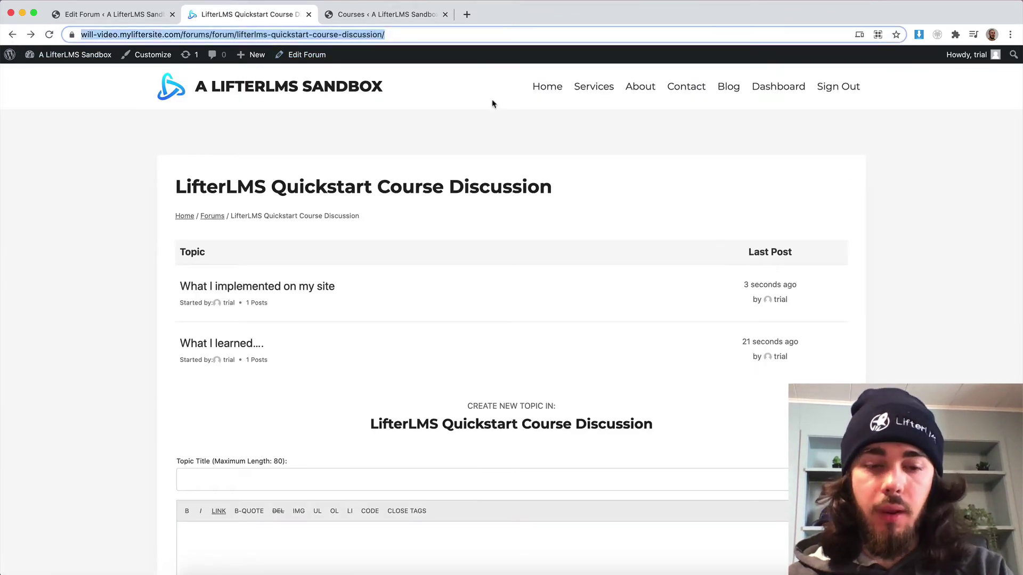
click(1010, 34)
click(868, 91)
key(super+v)
key(Return)
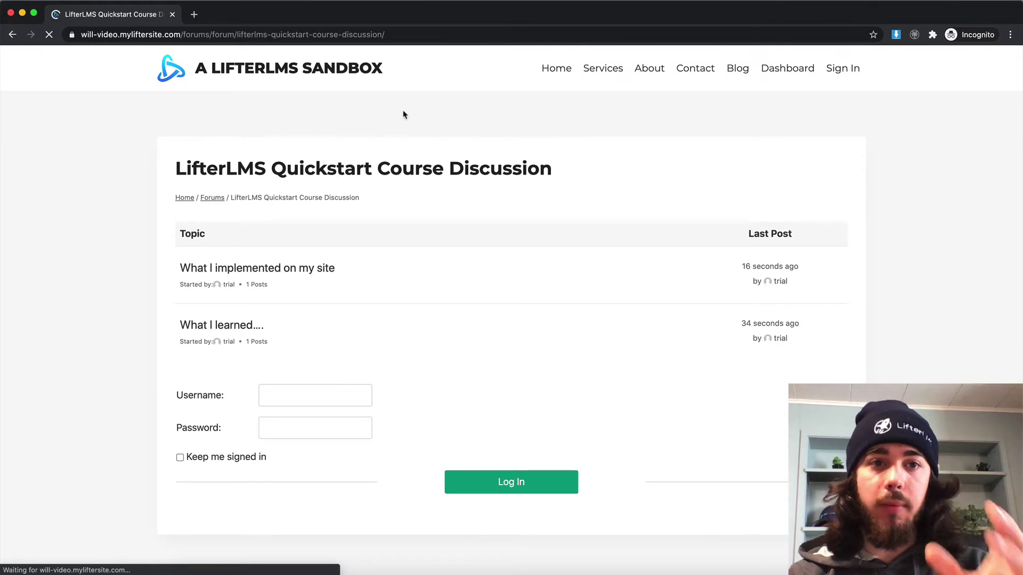
click(11, 13)
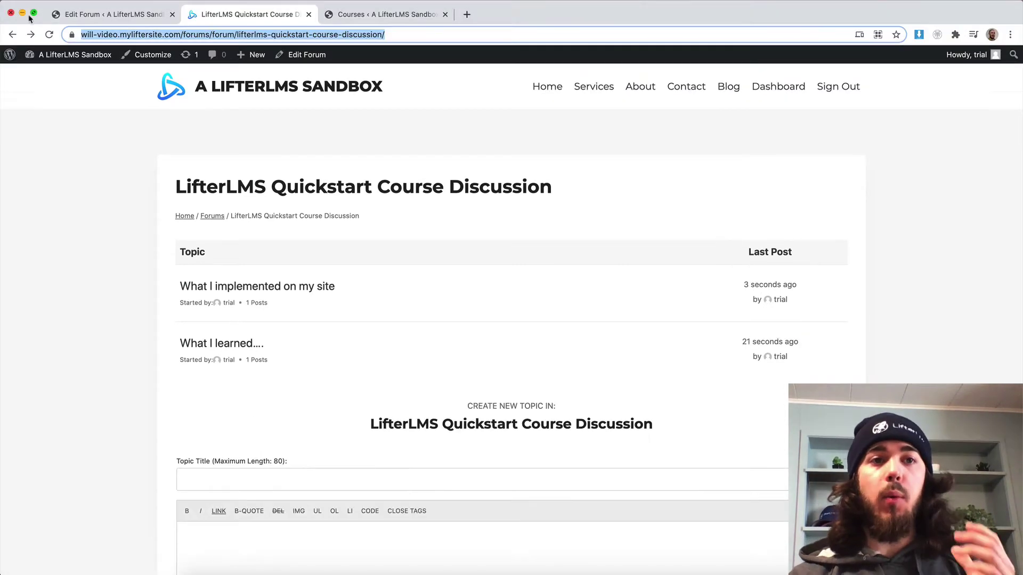
click(128, 21)
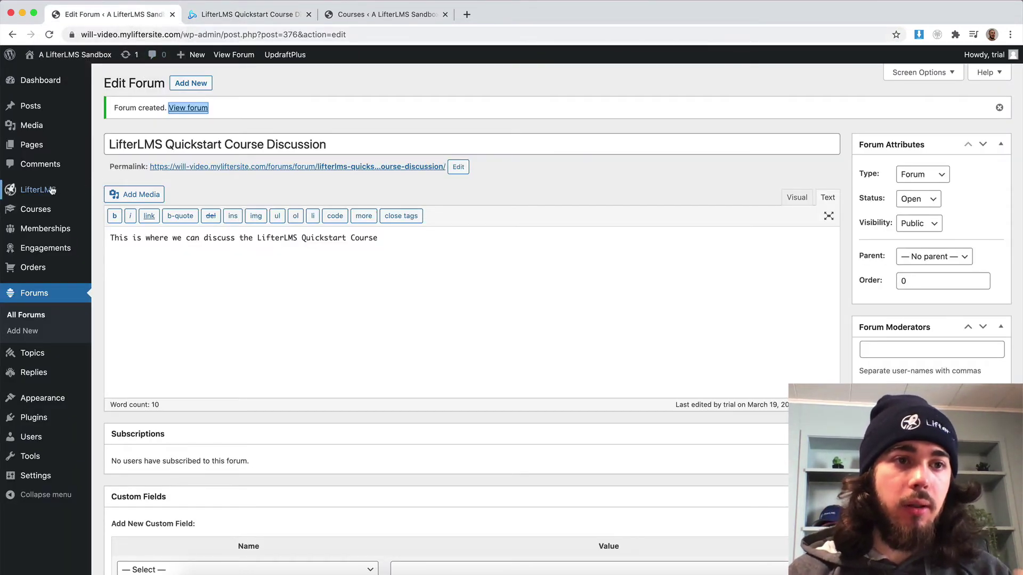
Enable the bbPress integration under LifterLMS Settings > Integrations and save the changes
mouse_move(52, 191)
click(114, 192)
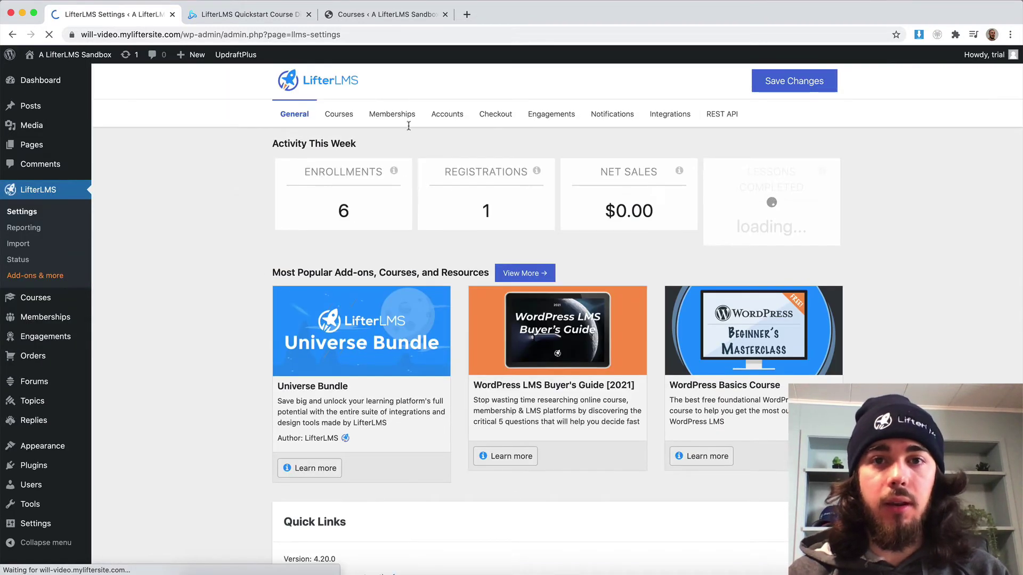
click(646, 121)
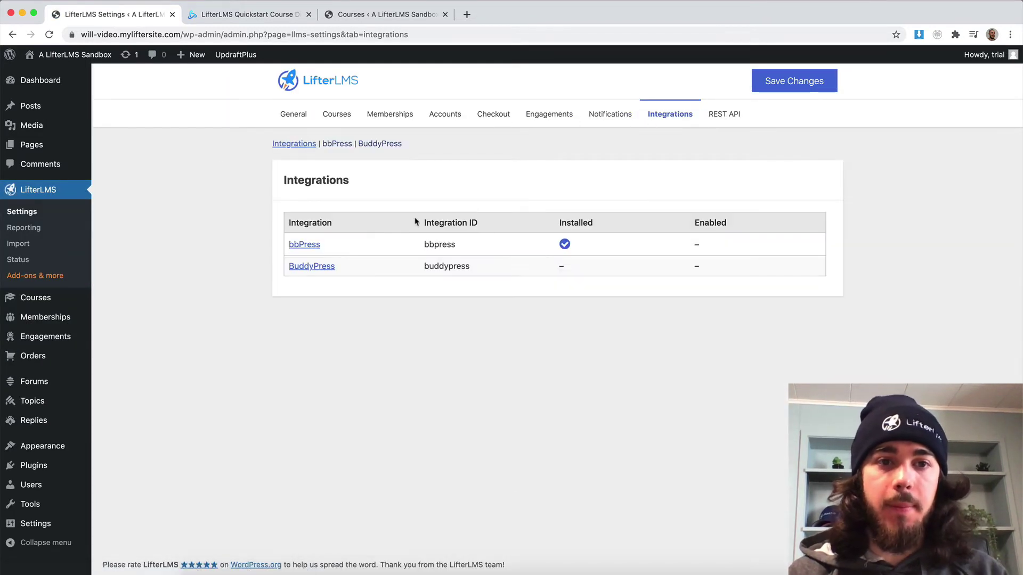
click(311, 246)
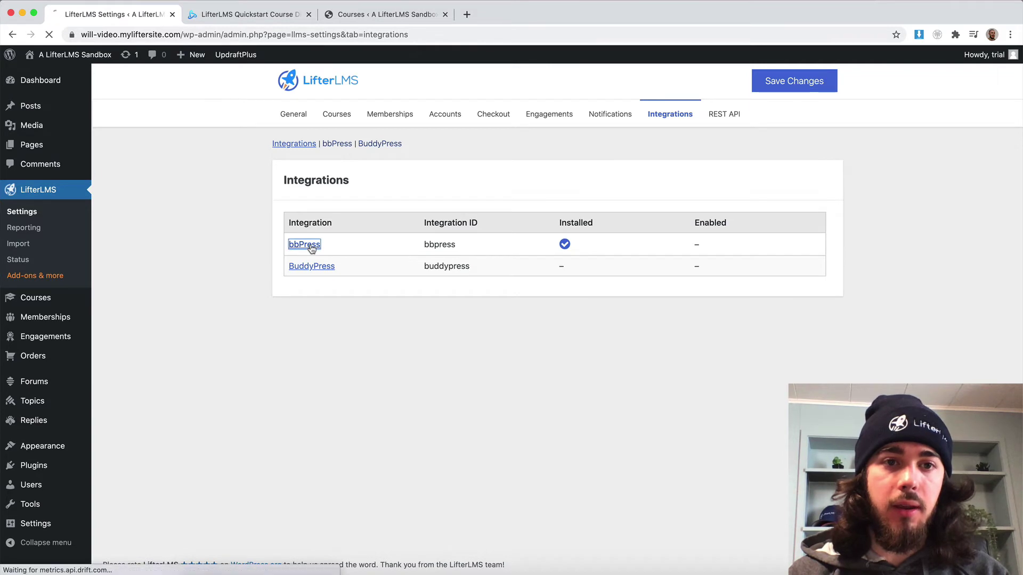
click(414, 247)
click(787, 81)
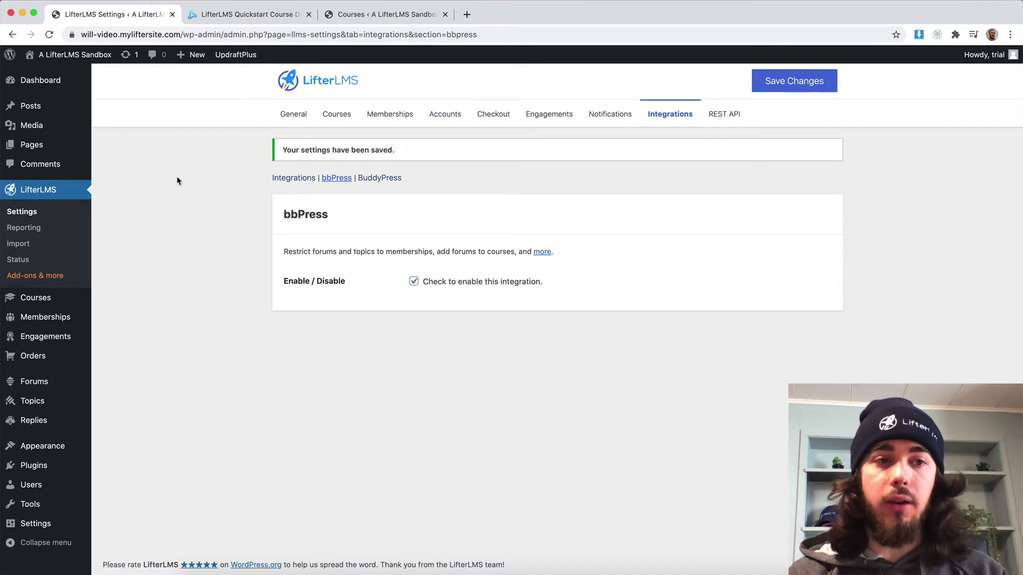
Open the LifterLMS Quickstart Course in the course editor
click(57, 297)
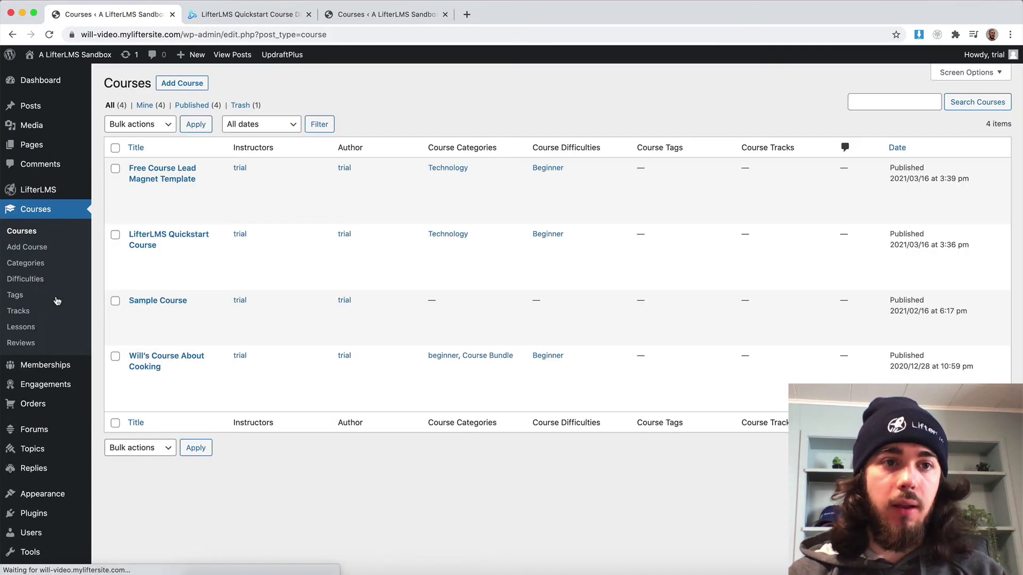
click(147, 237)
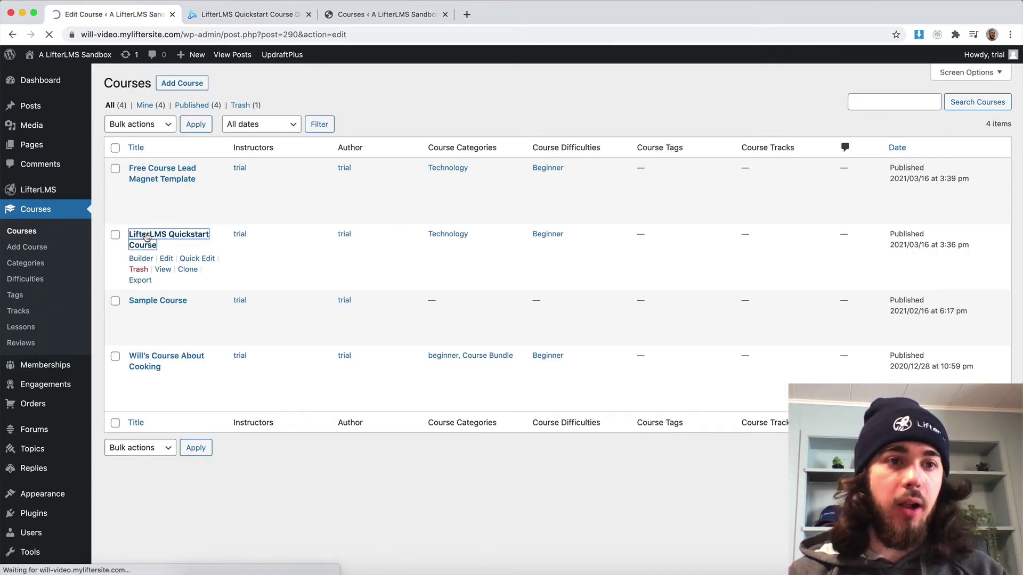
scroll(147, 237, down, 2)
scroll(147, 237, down, 20)
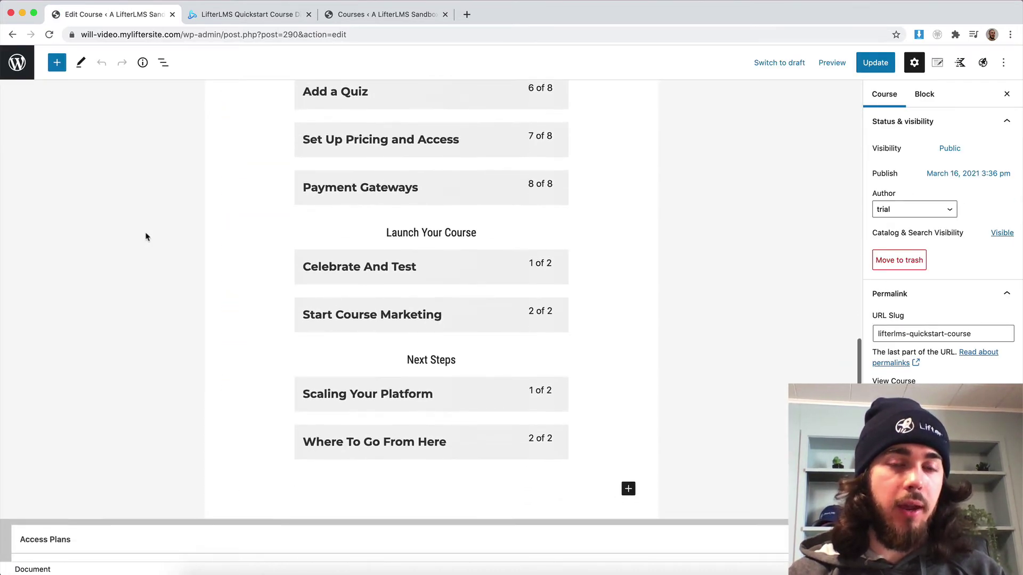
scroll(147, 237, down, 10)
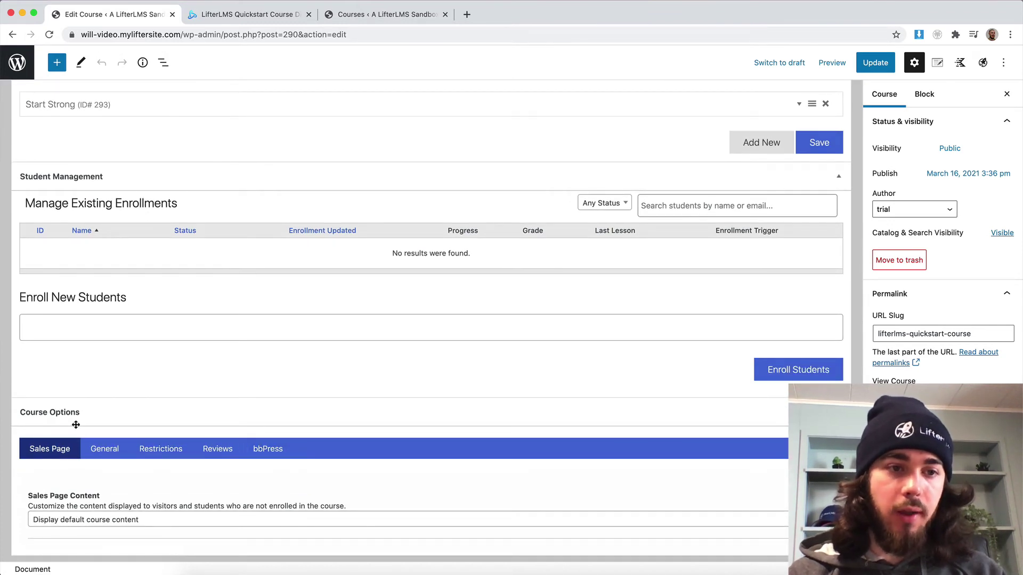
Add LifterLMS Quickstart Course Discussion under Private Course Forums and update the course
click(264, 451)
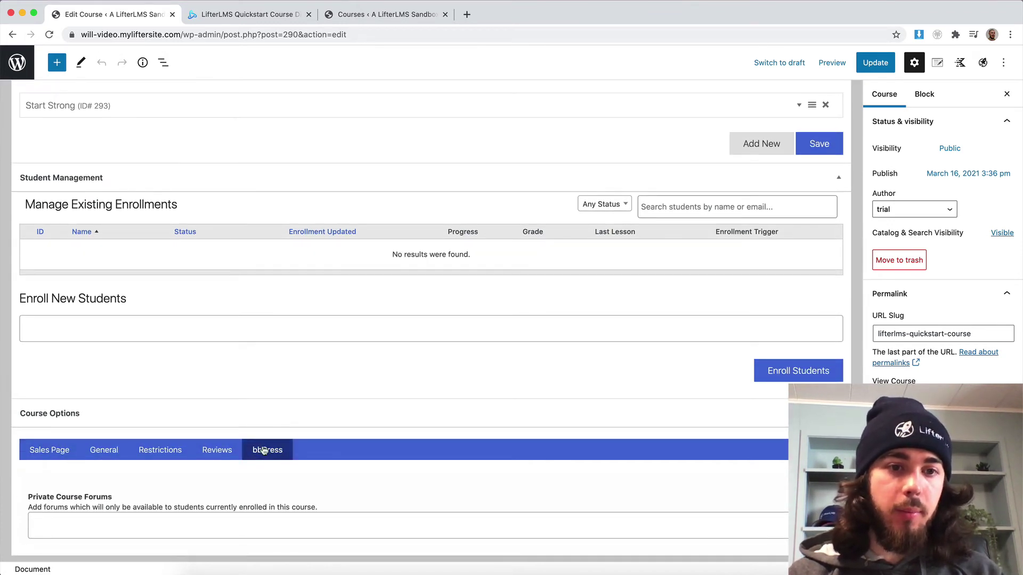
click(118, 527)
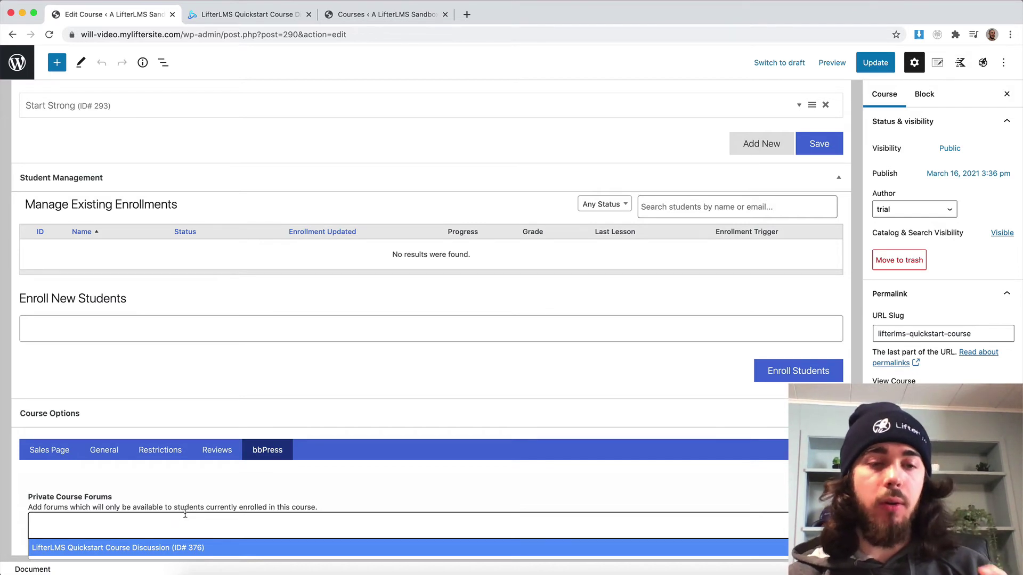
click(116, 549)
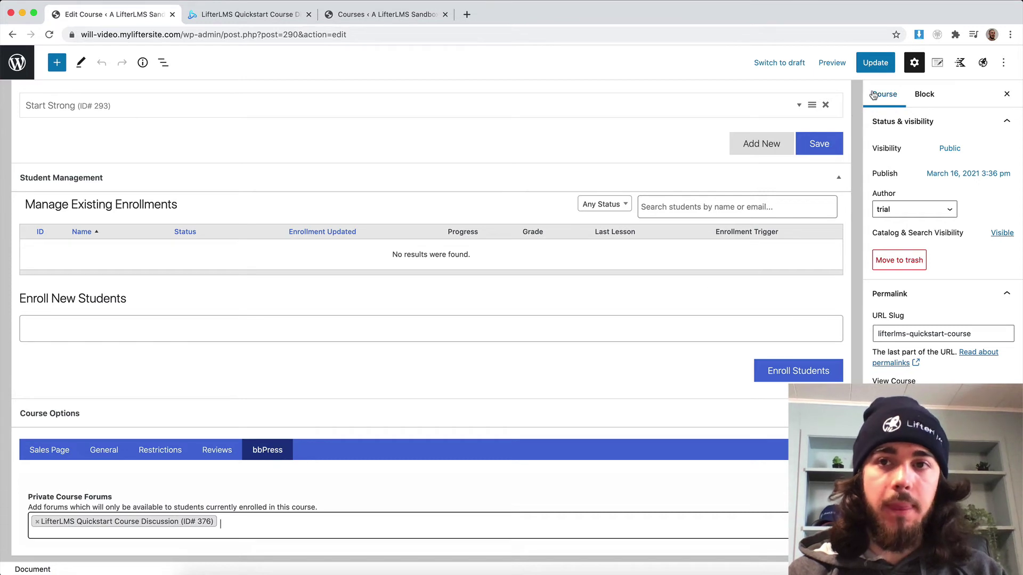
click(872, 61)
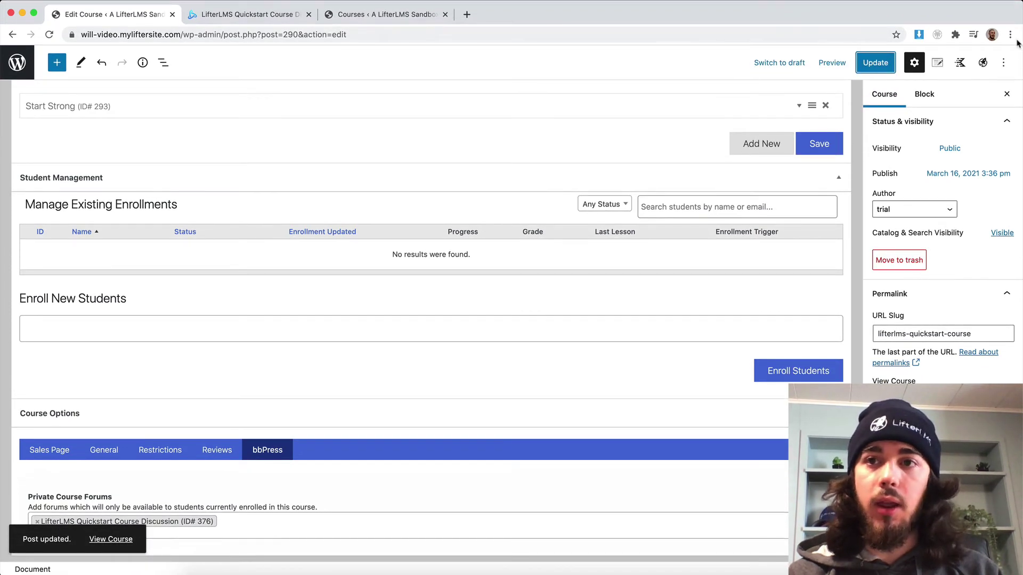
click(240, 16)
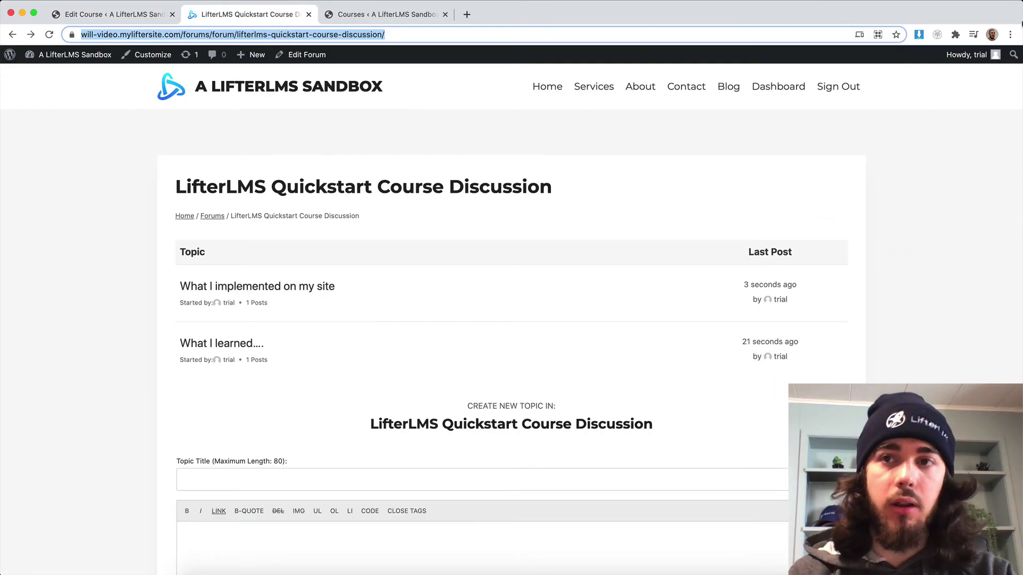
Load the forum URL in an incognito window and confirm the enrollment-required notice on the course page
click(1010, 34)
click(875, 83)
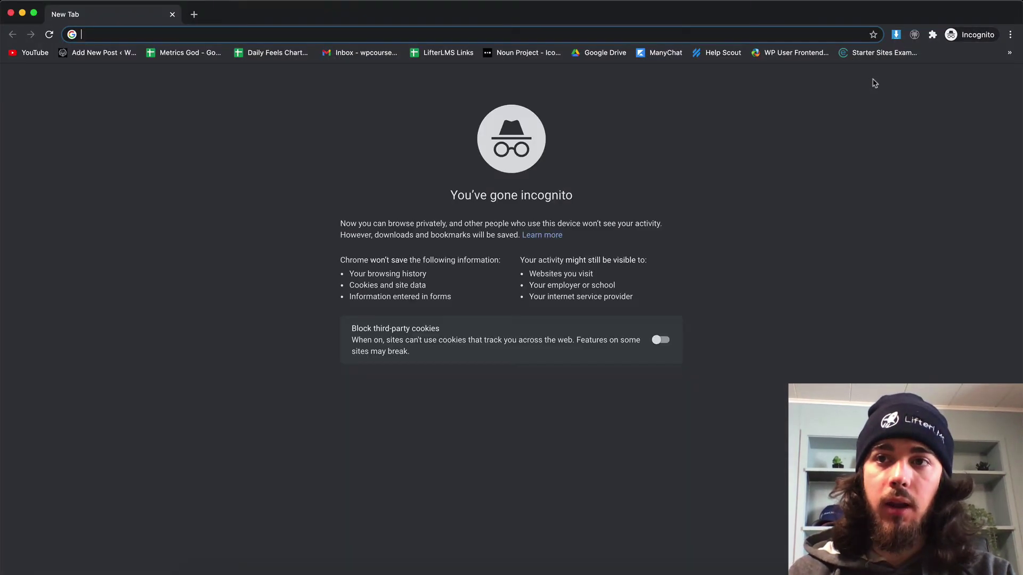
key(super+v)
key(Return)
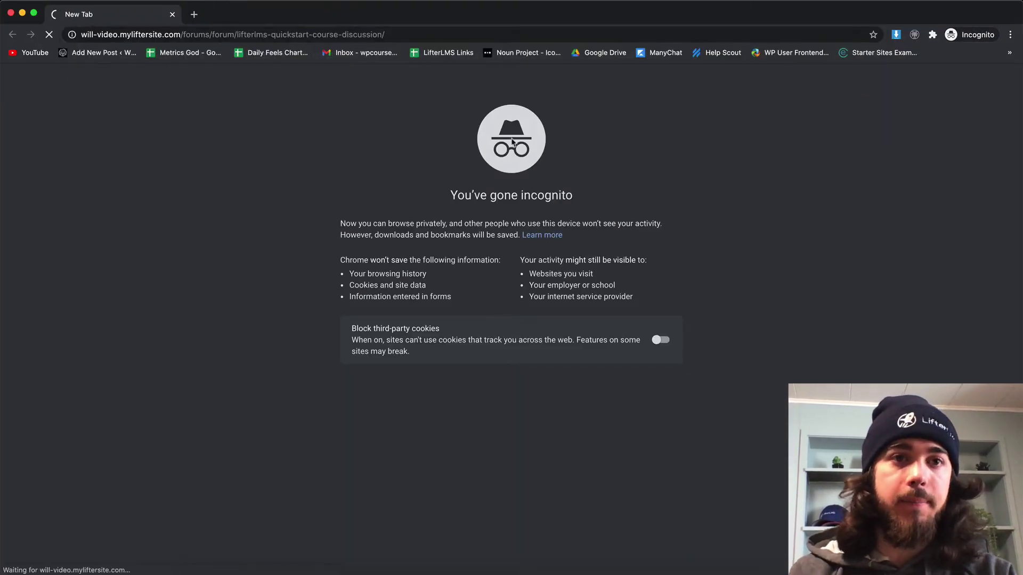
scroll(367, 211, down, 4)
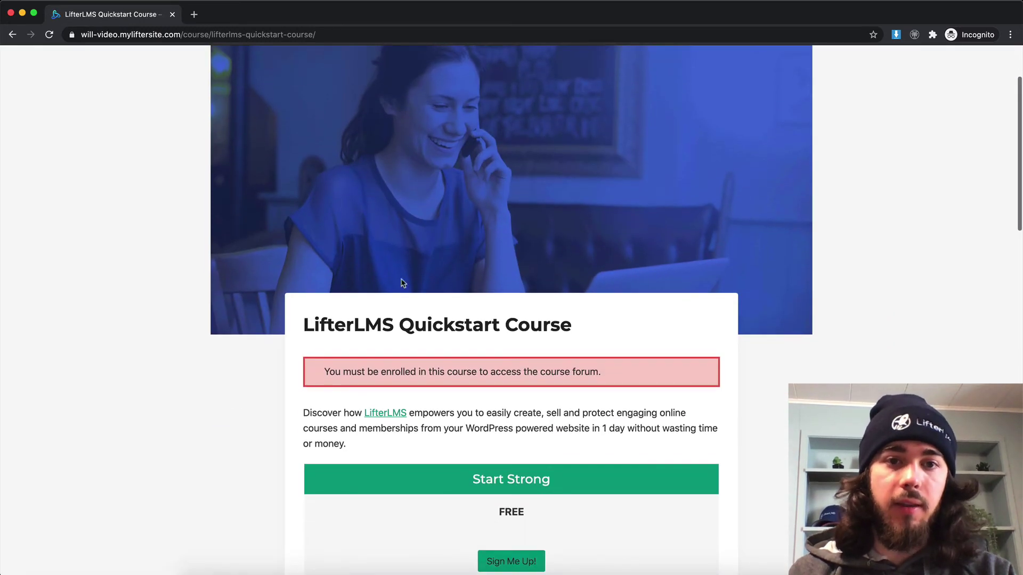
drag(323, 371, 603, 379)
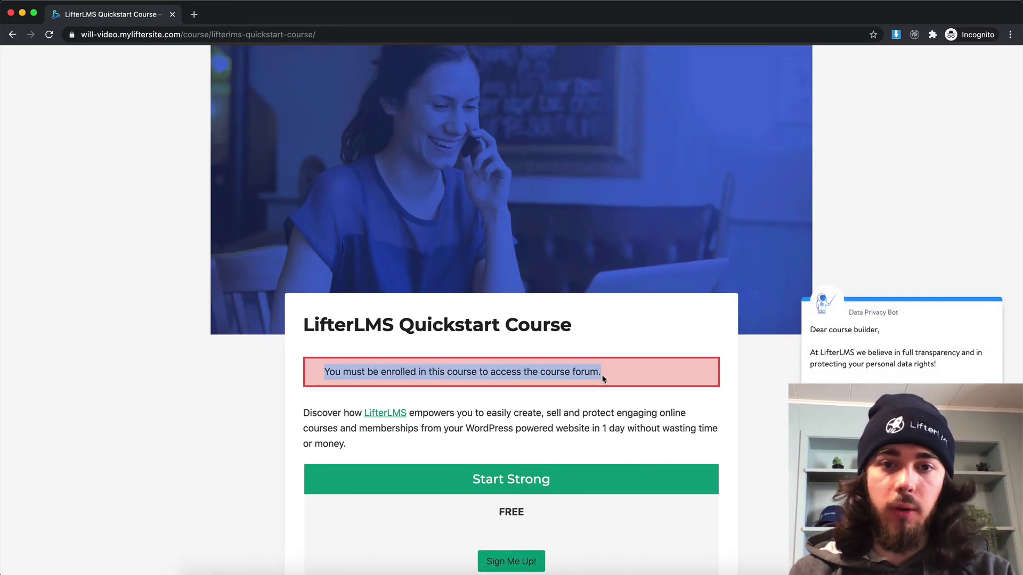
Close incognito, reload the forum tab, and go back to the course editor
click(11, 13)
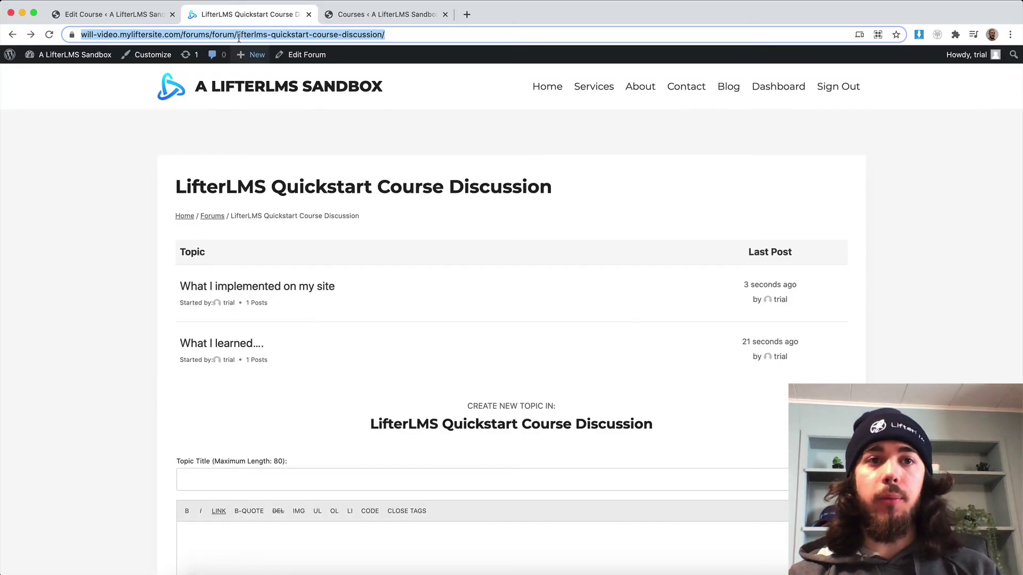
click(50, 35)
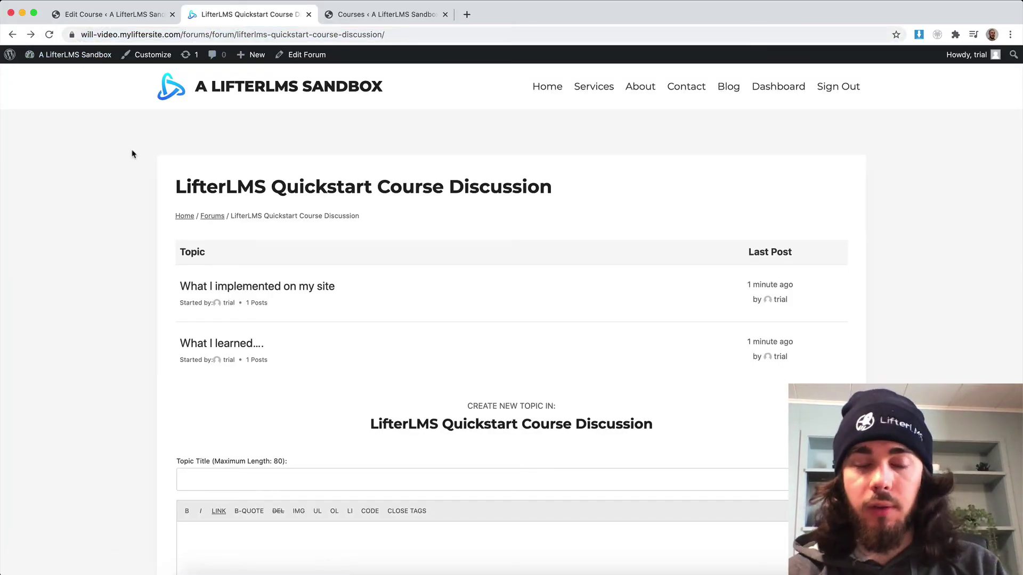
click(114, 23)
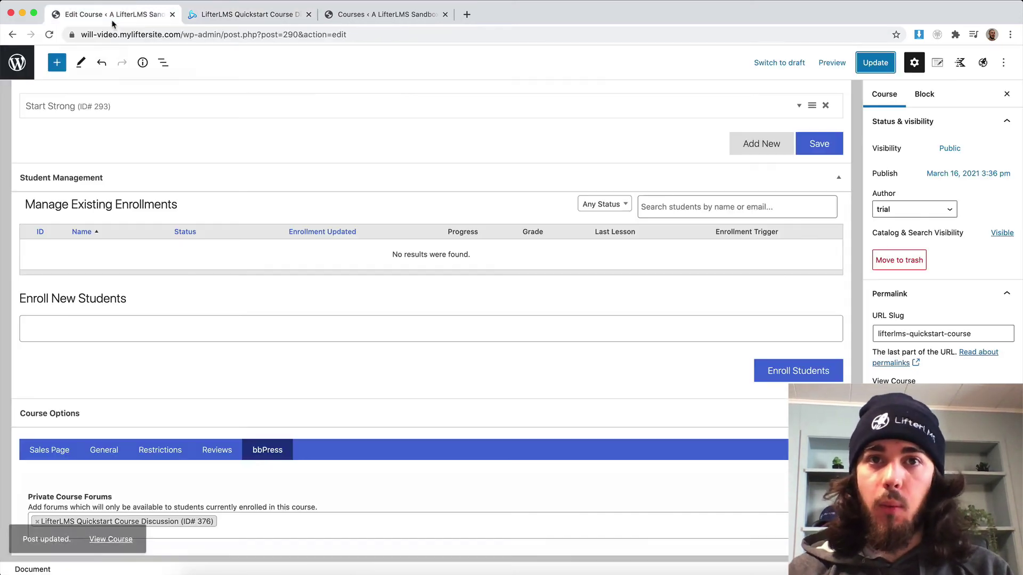
Open the LifterLMS Quickstart Course Discussion forum for editing from the Forums list
click(30, 73)
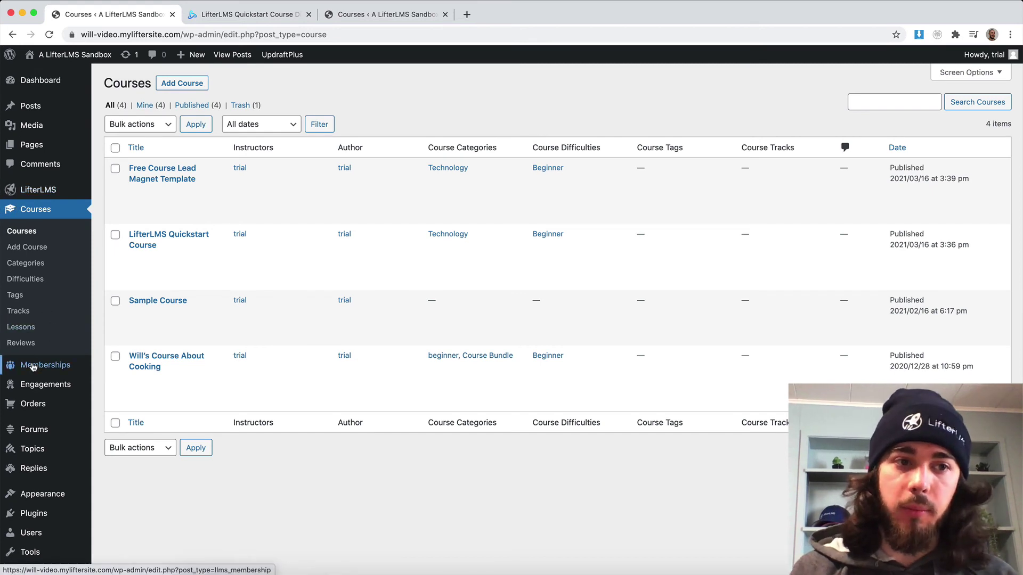
mouse_move(33, 366)
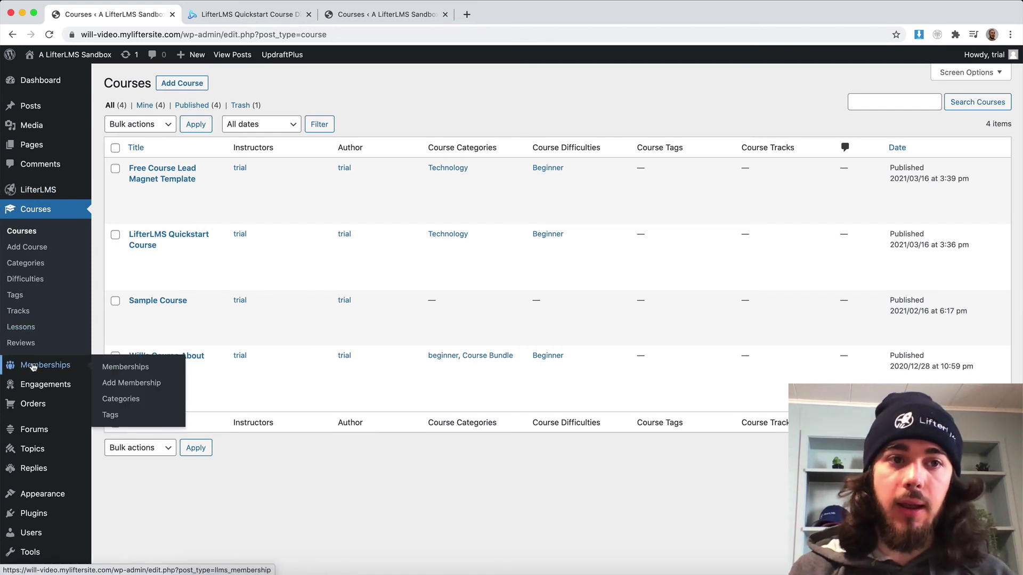
click(33, 429)
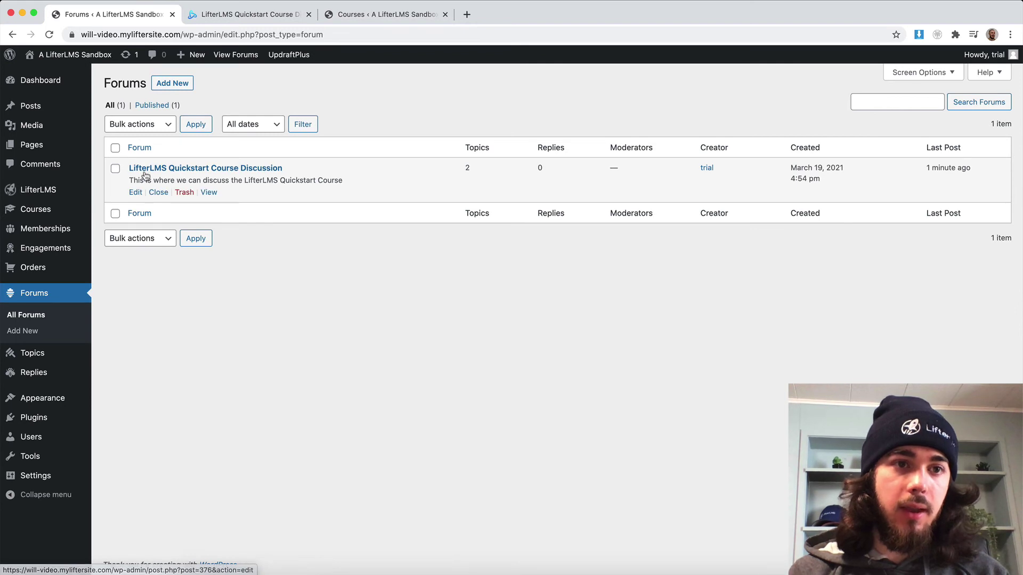
click(134, 193)
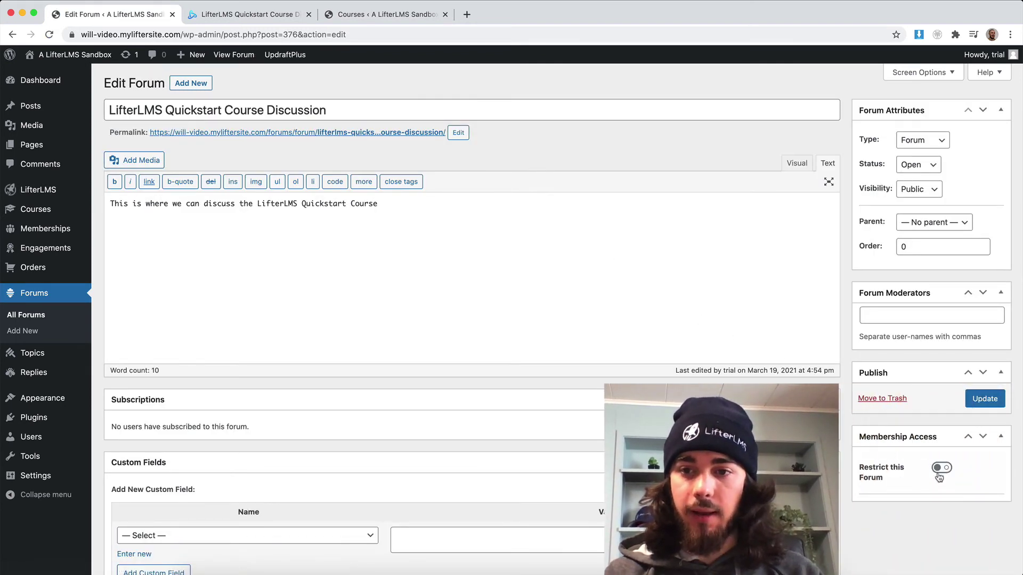
Toggle 'Restrict this Forum' on, view the membership choices, then switch it back off
click(942, 468)
scroll(942, 476, down, 2)
click(905, 501)
click(846, 462)
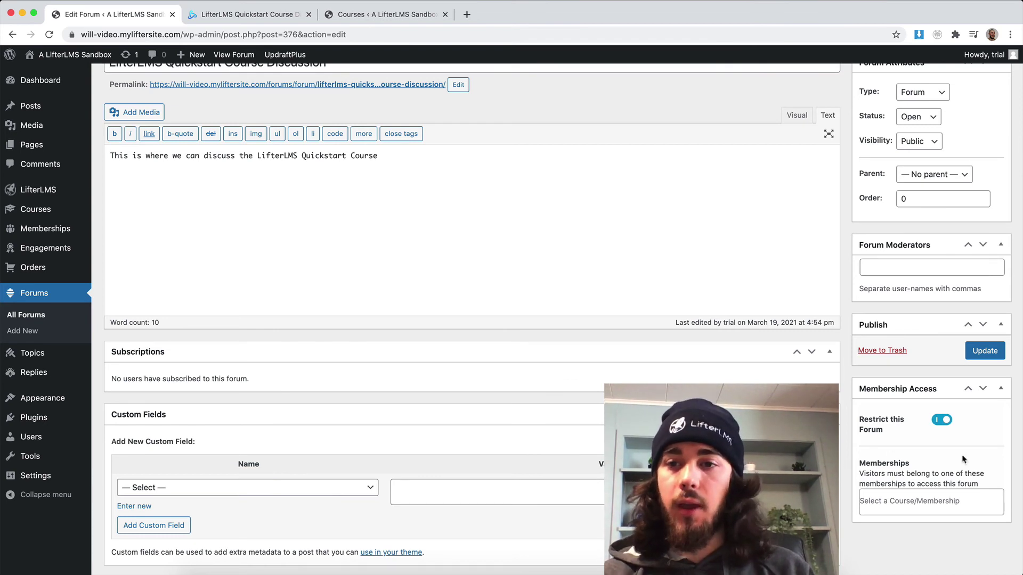
click(941, 420)
scroll(657, 349, up, 2)
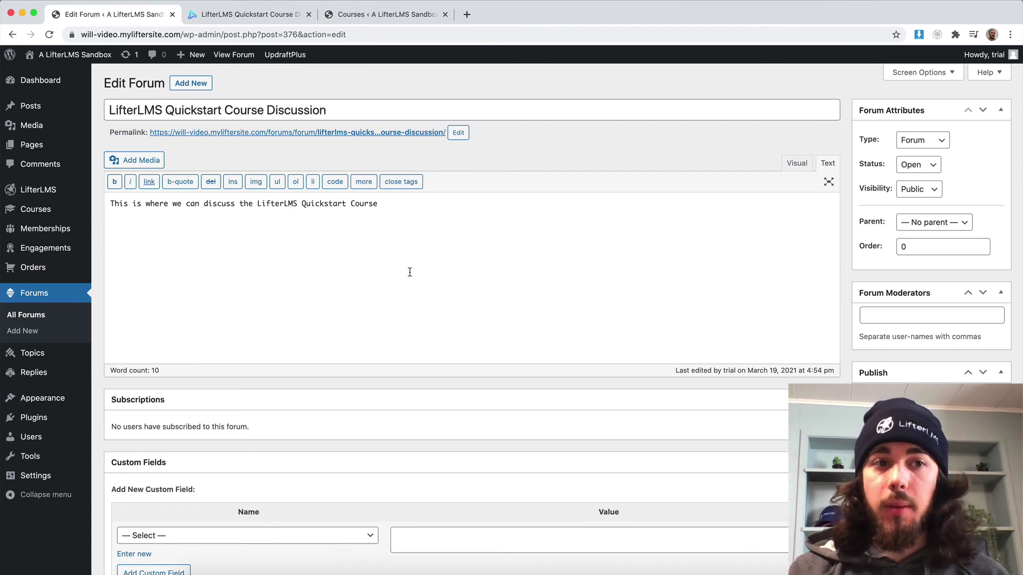
Read the 'What I learned....' topic in the LifterLMS Quickstart Course Discussion forum, then return to its topic list
mouse_move(47, 358)
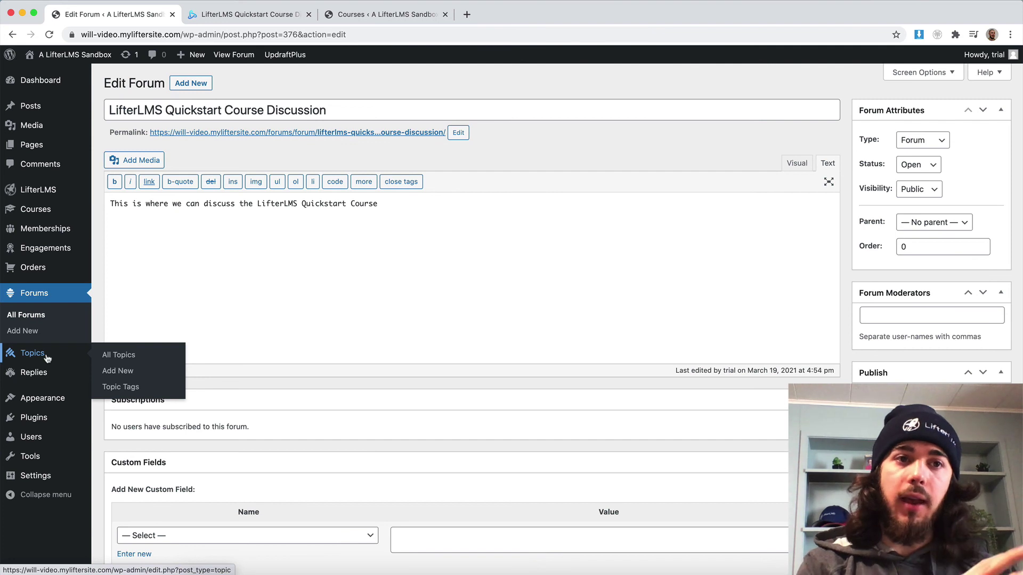
click(240, 14)
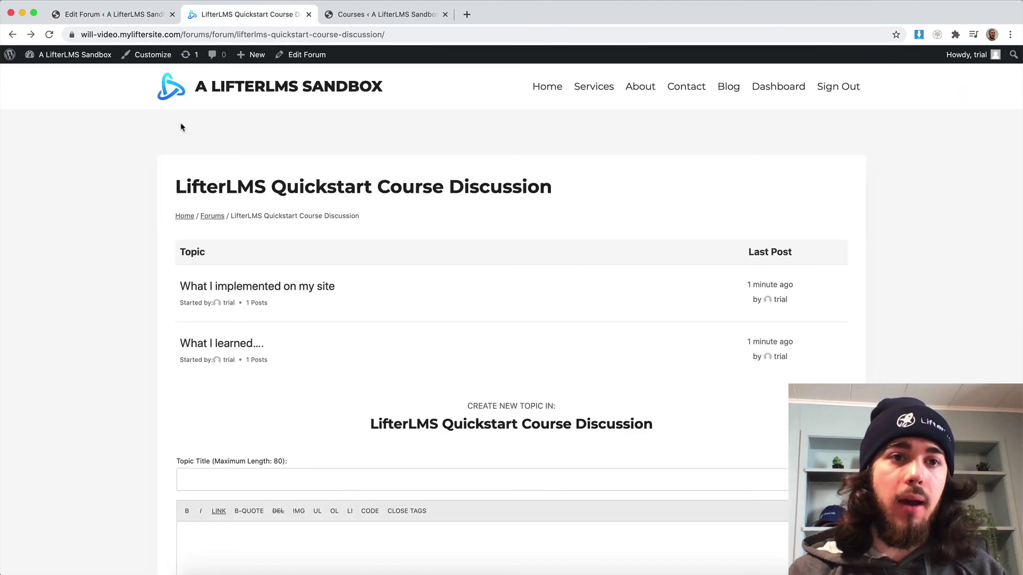
scroll(237, 235, down, 2)
scroll(335, 404, down, 2)
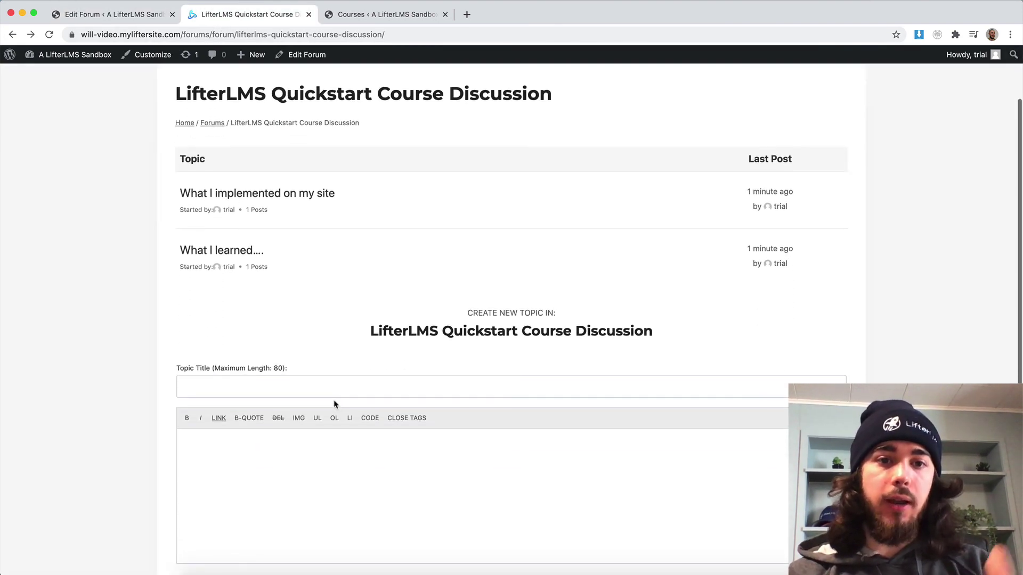
click(214, 252)
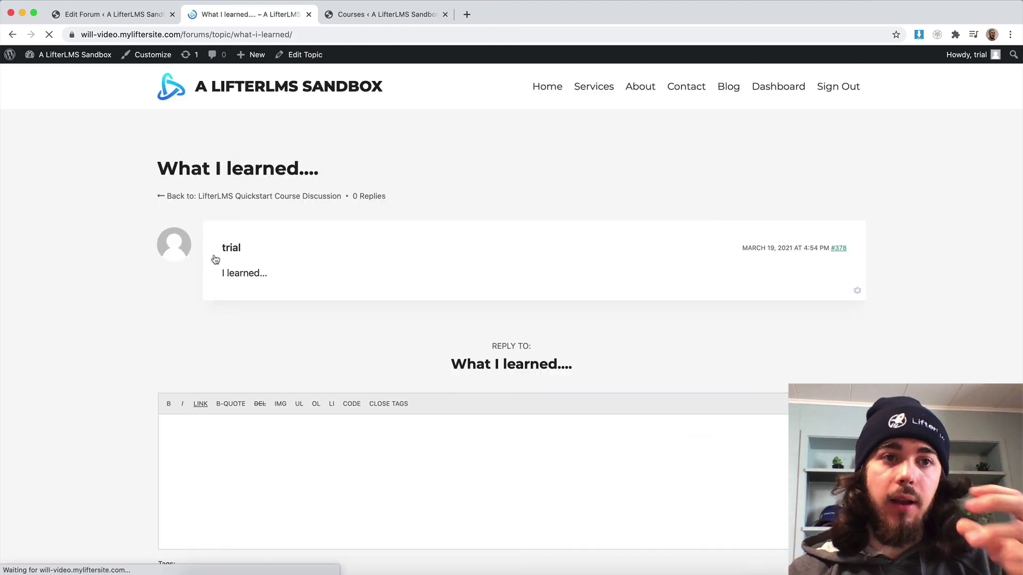
scroll(271, 389, down, 2)
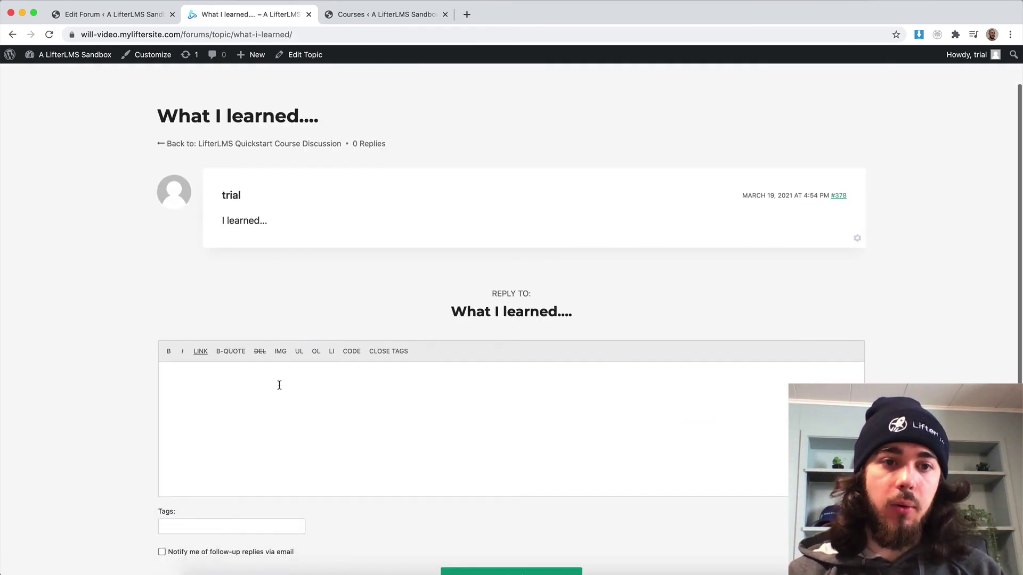
scroll(123, 167, up, 2)
click(13, 35)
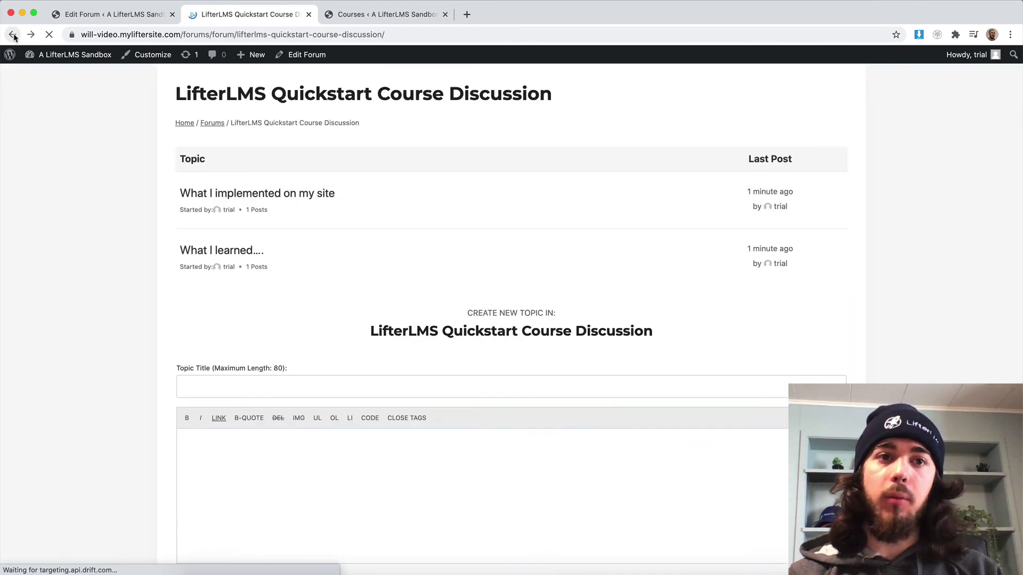